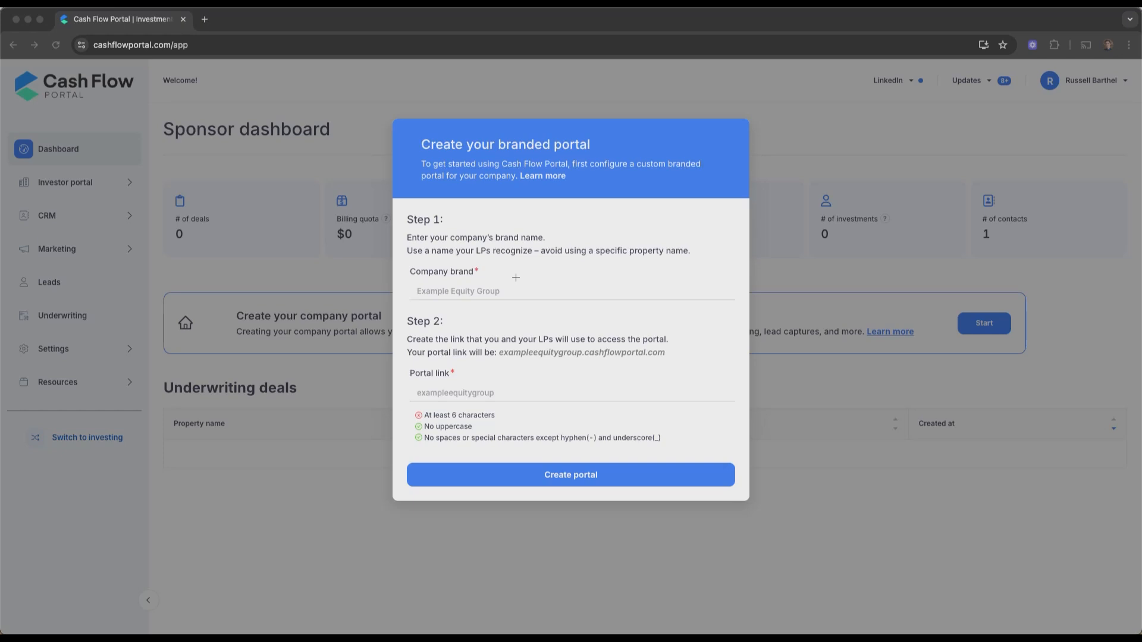
# Enter the brand name 'Oak Valley Capital' and create the portal at oakvalleycapital.cashflowportal.com
pyautogui.click(476, 291)
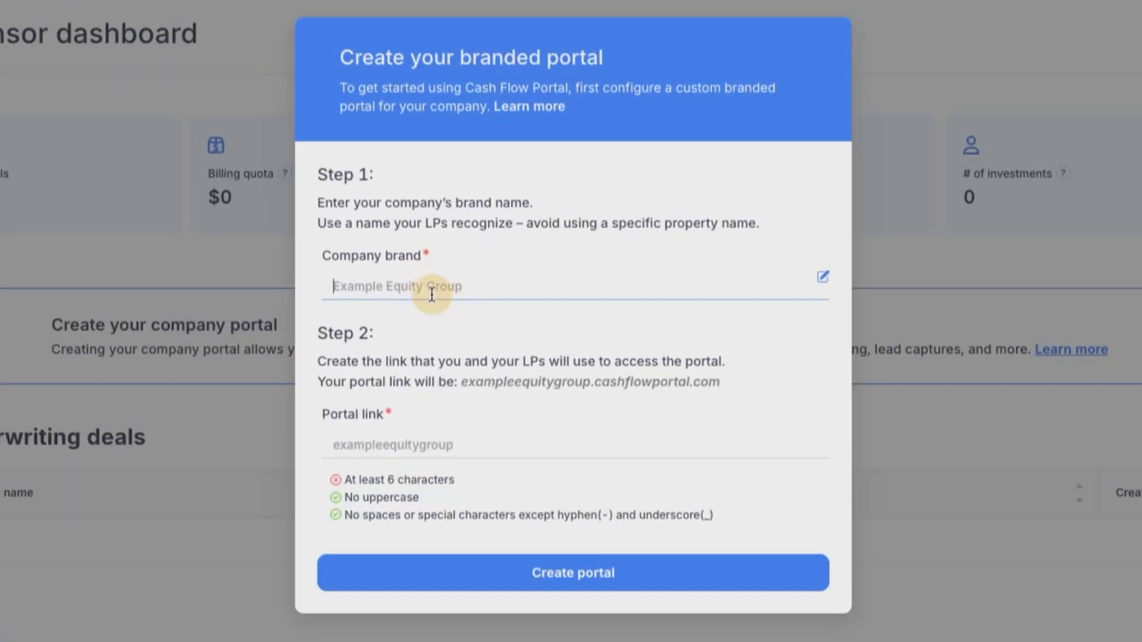
pyautogui.write('Oak Valley Capital')
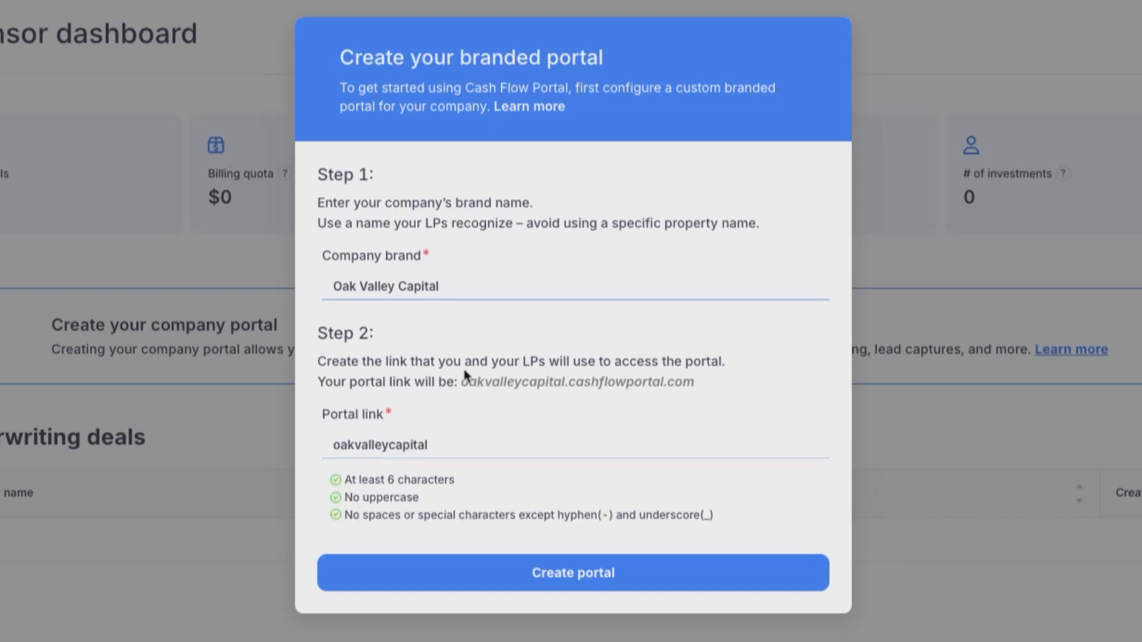
pyautogui.moveTo(461, 382); pyautogui.dragTo(702, 391)
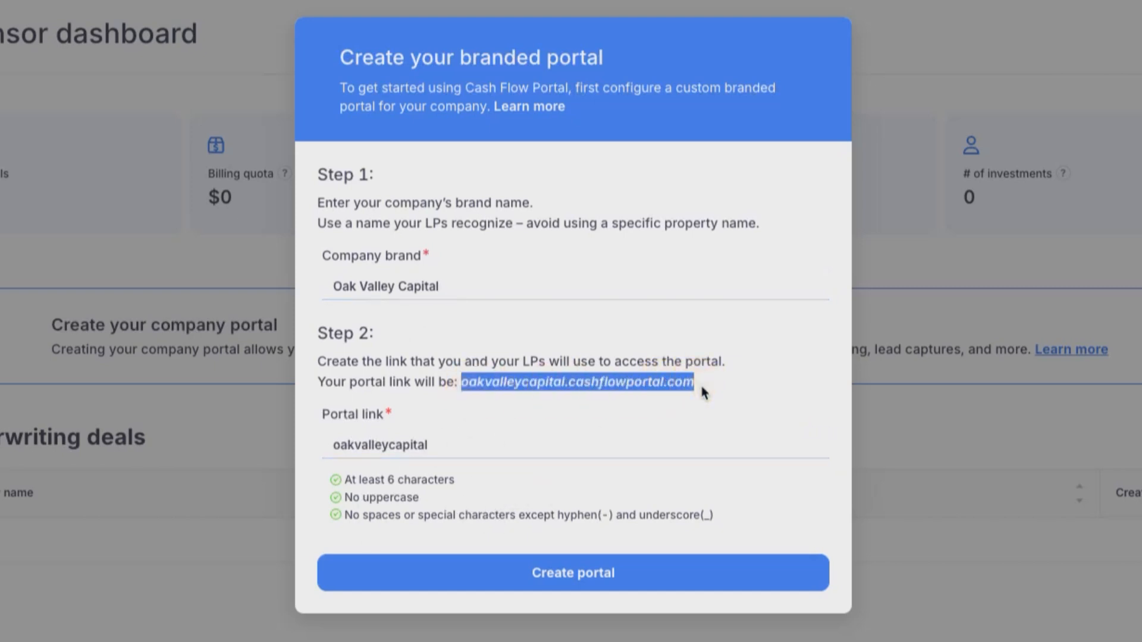
pyautogui.click(779, 383)
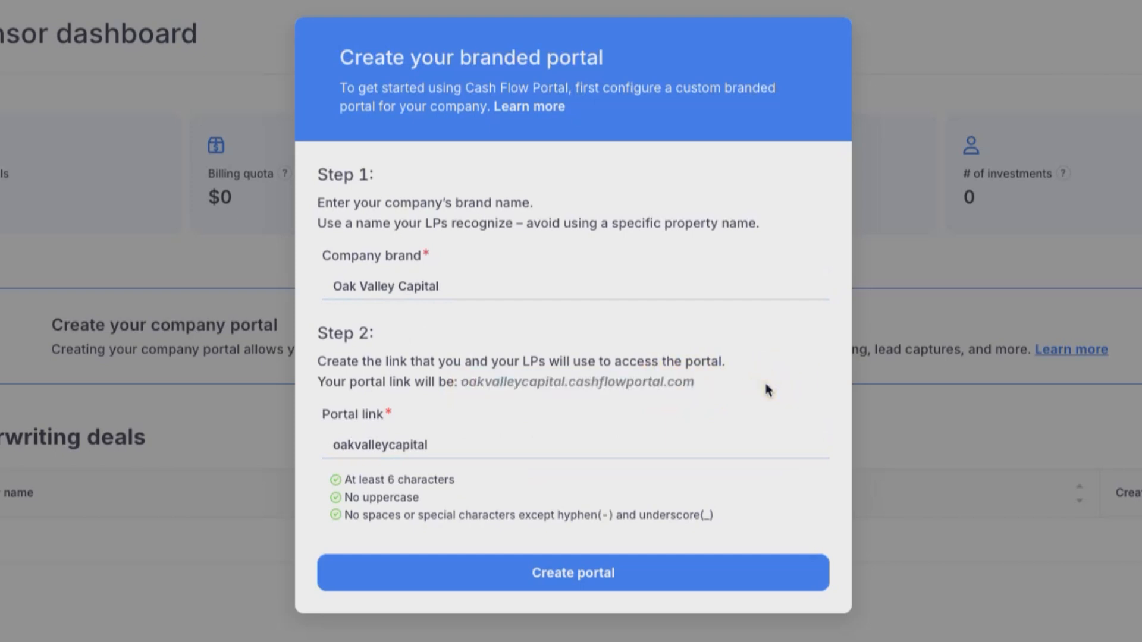
pyautogui.click(573, 568)
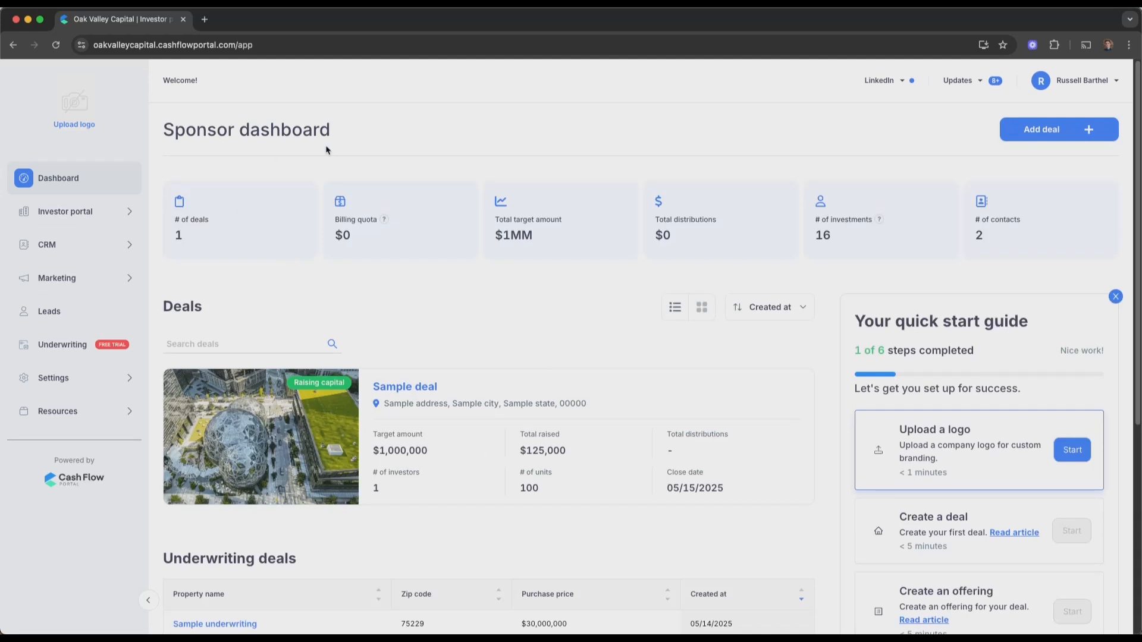
# Upload leaf-oak-light.svg as the company logo and expand the Settings sub-pages
pyautogui.click(76, 125)
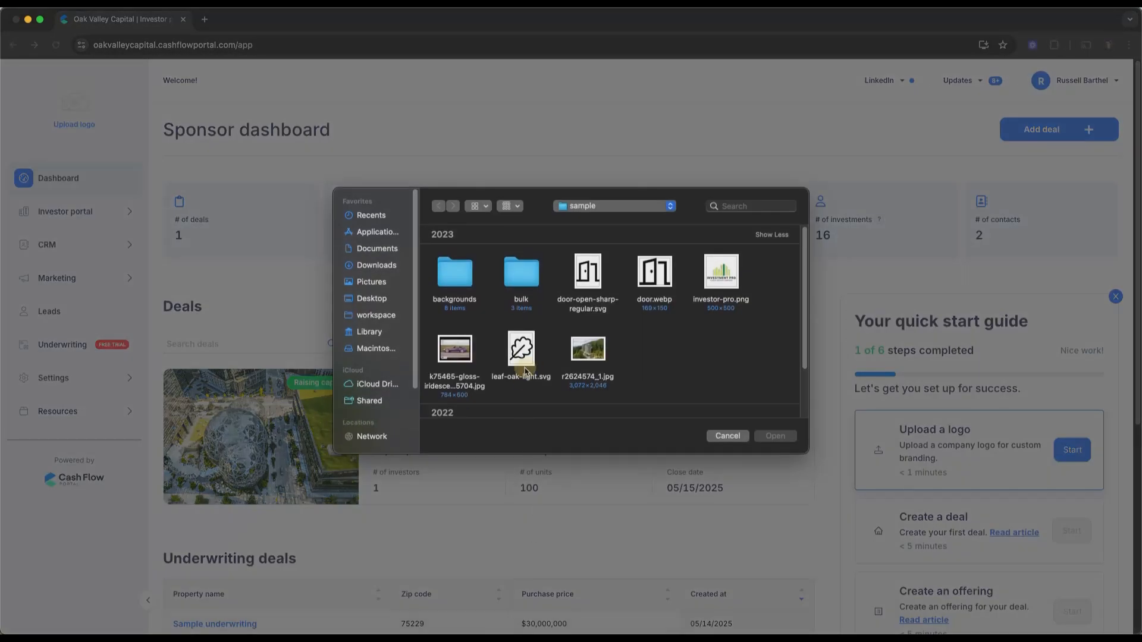
pyautogui.doubleClick(524, 369)
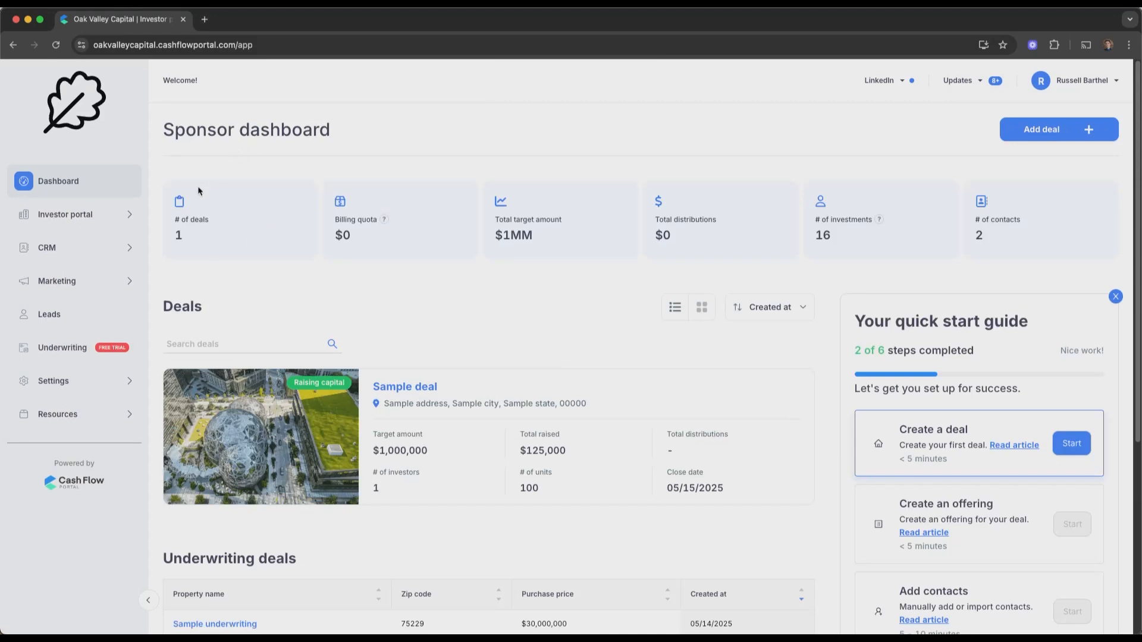
pyautogui.click(83, 384)
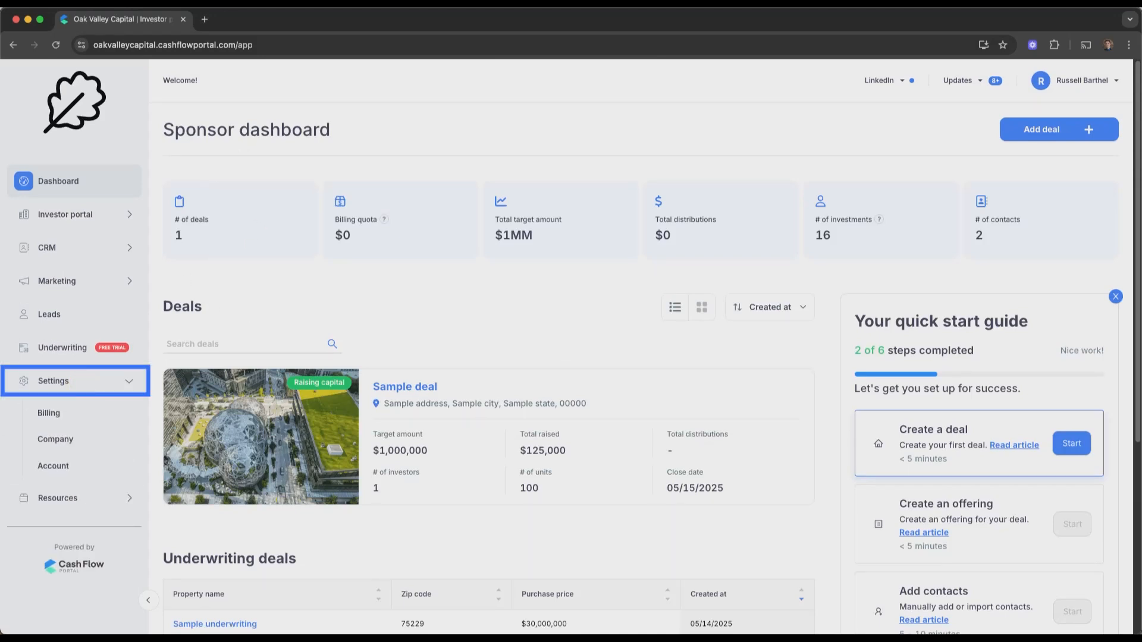
# On the Company settings Members tab, start a new member and fill in their first name, last name and email
pyautogui.click(69, 445)
pyautogui.click(559, 165)
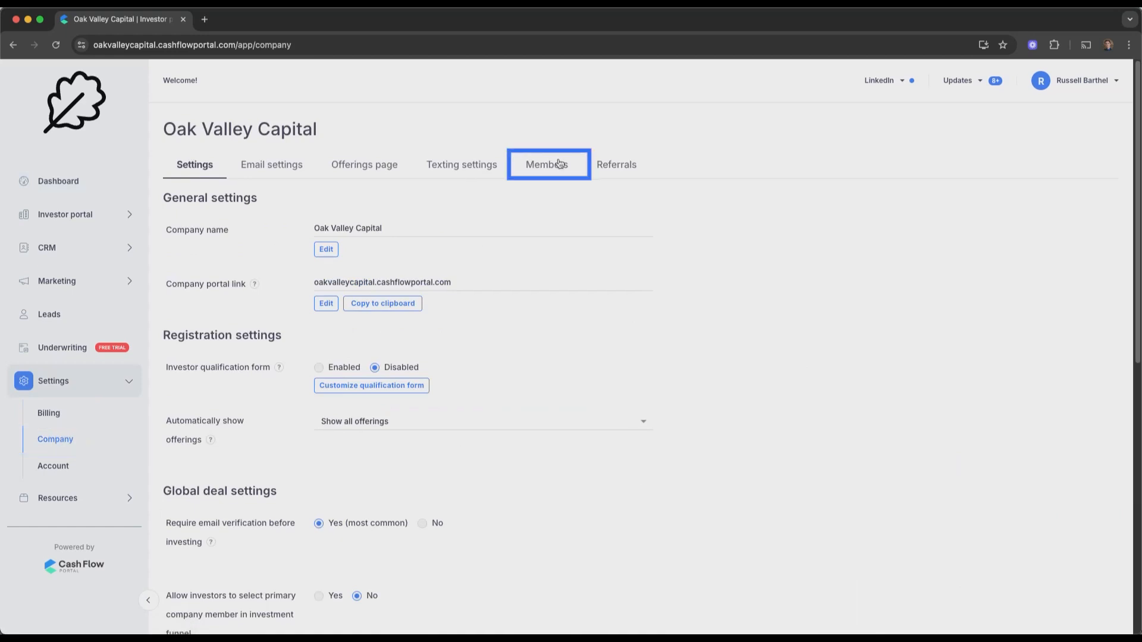
pyautogui.click(1047, 207)
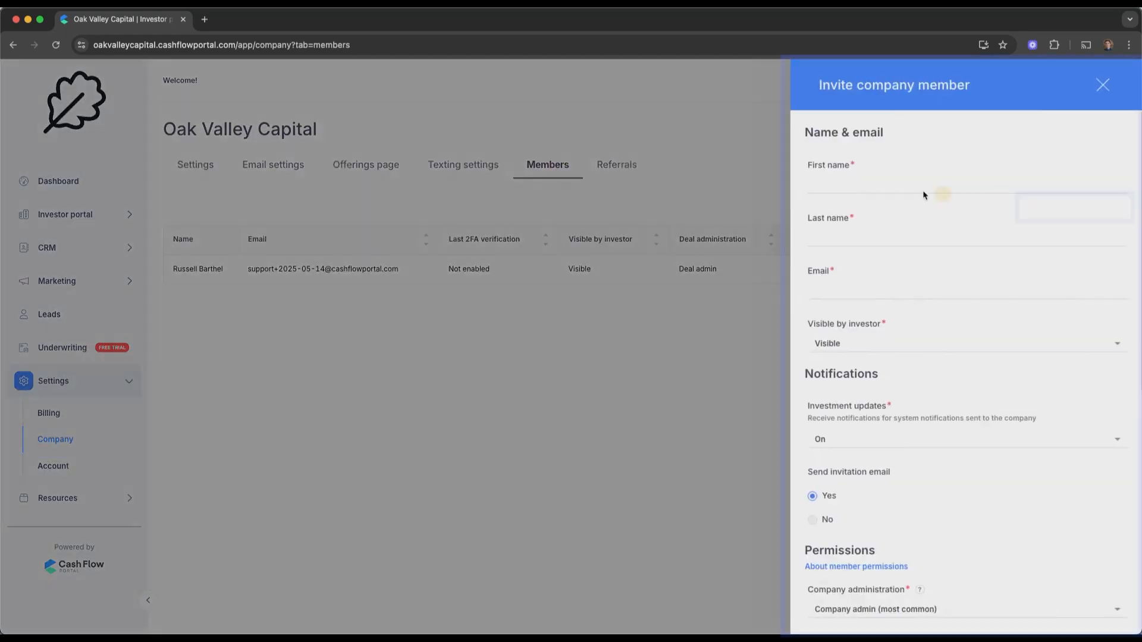
pyautogui.write('John')
pyautogui.press('Tab')
pyautogui.write('Doe')
pyautogui.press('Tab')
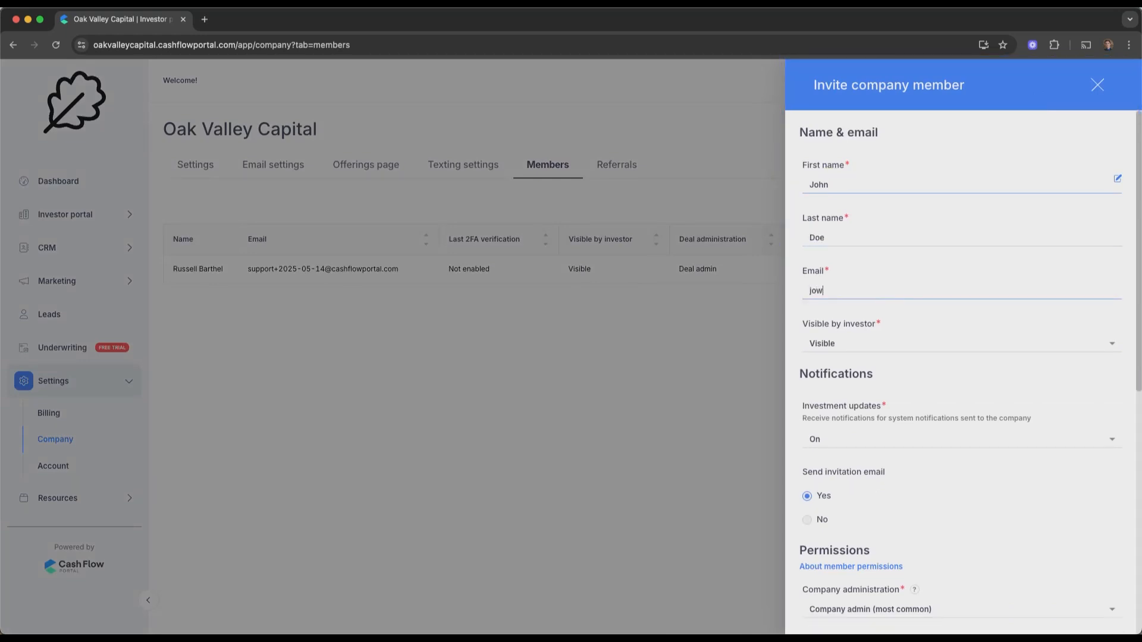
# Keep the default admin permissions, add the member, and collapse Settings
pyautogui.scroll(-3, 809, 407)
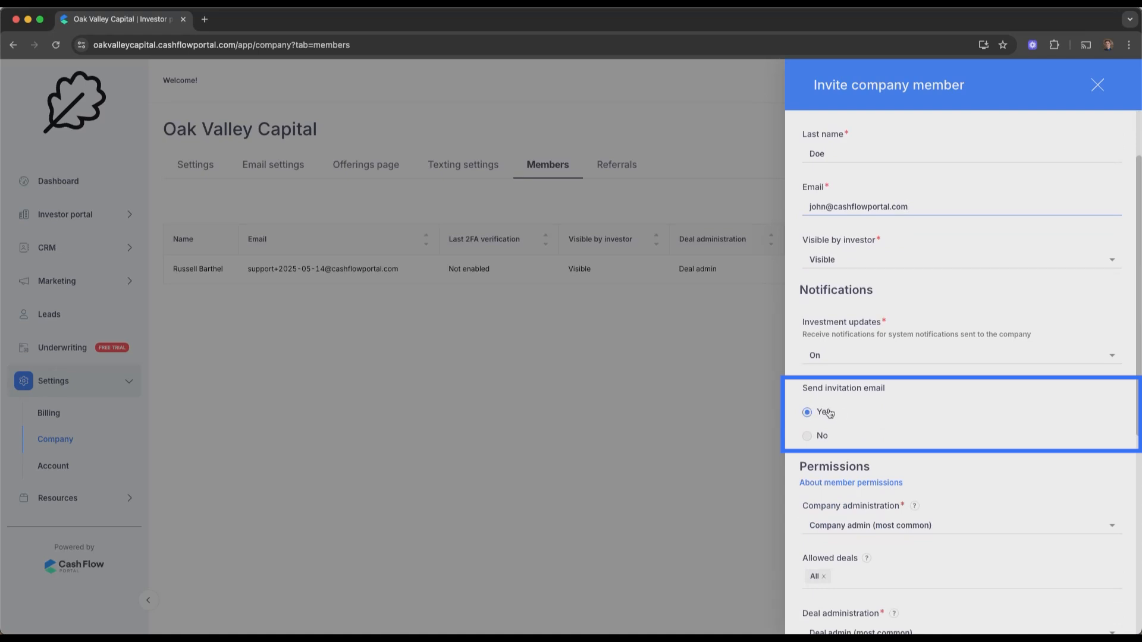
pyautogui.scroll(-2, 827, 479)
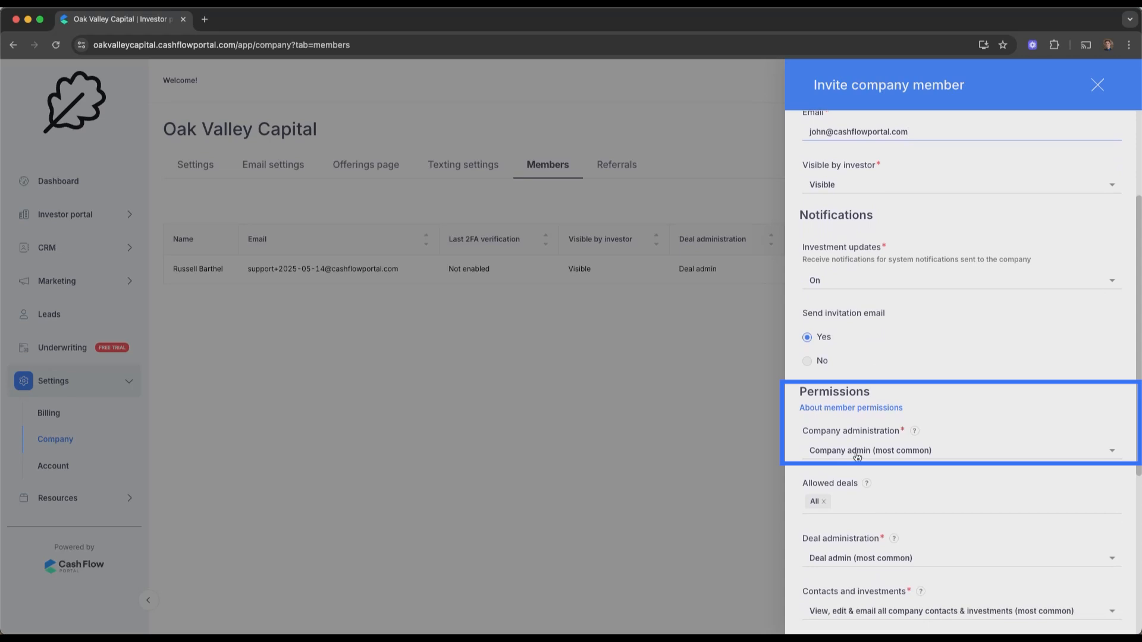
pyautogui.scroll(-4, 856, 456)
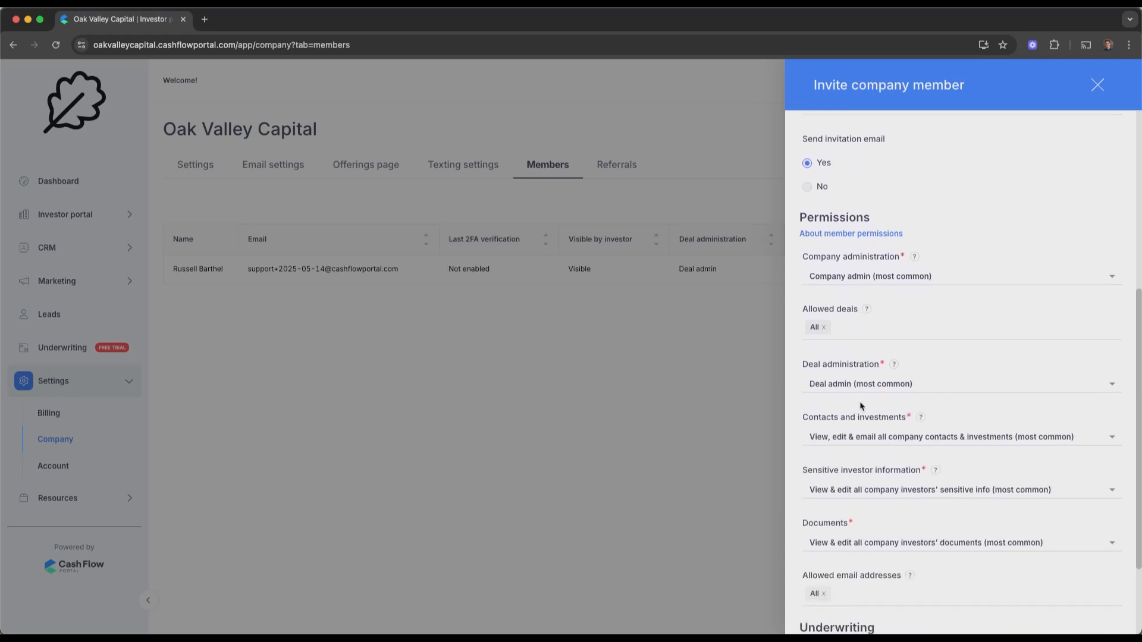
pyautogui.scroll(-3, 991, 355)
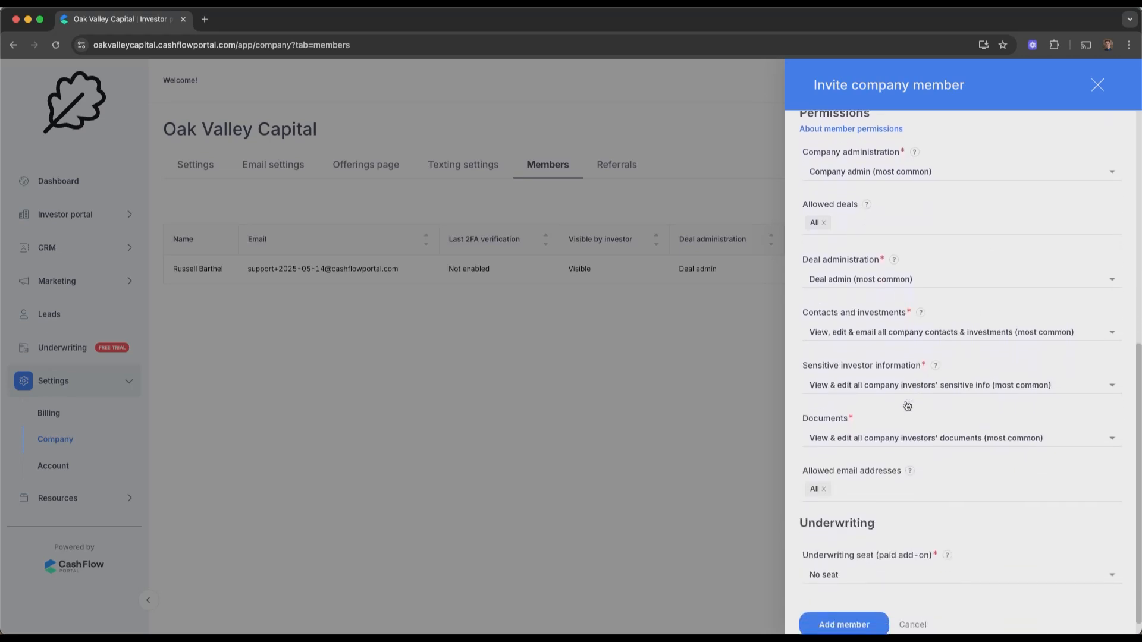
pyautogui.click(853, 621)
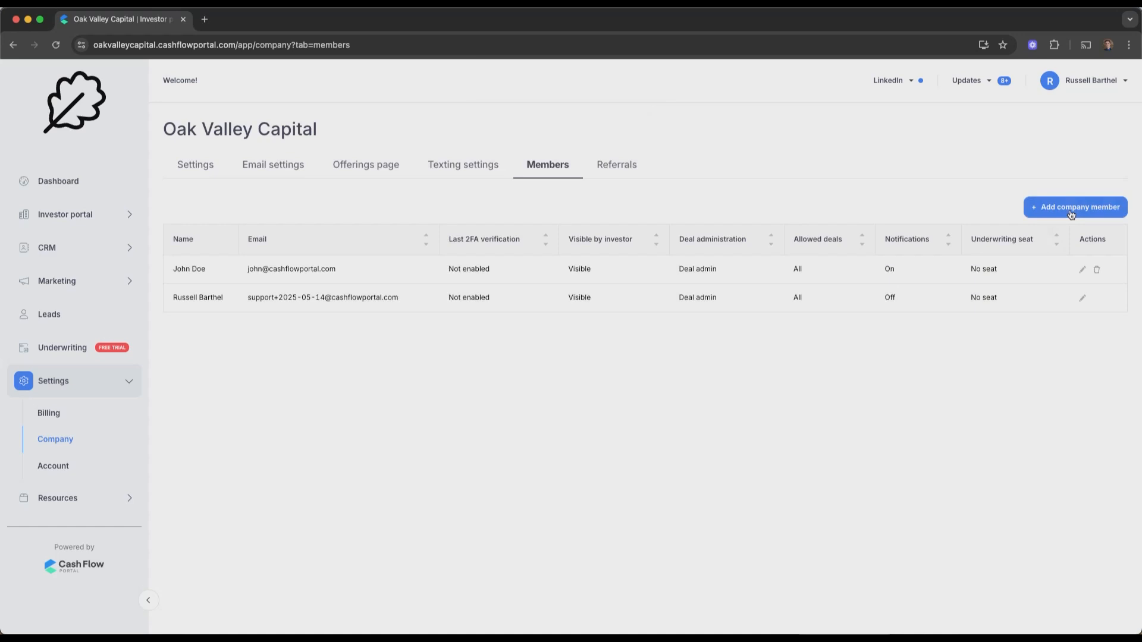
pyautogui.click(107, 380)
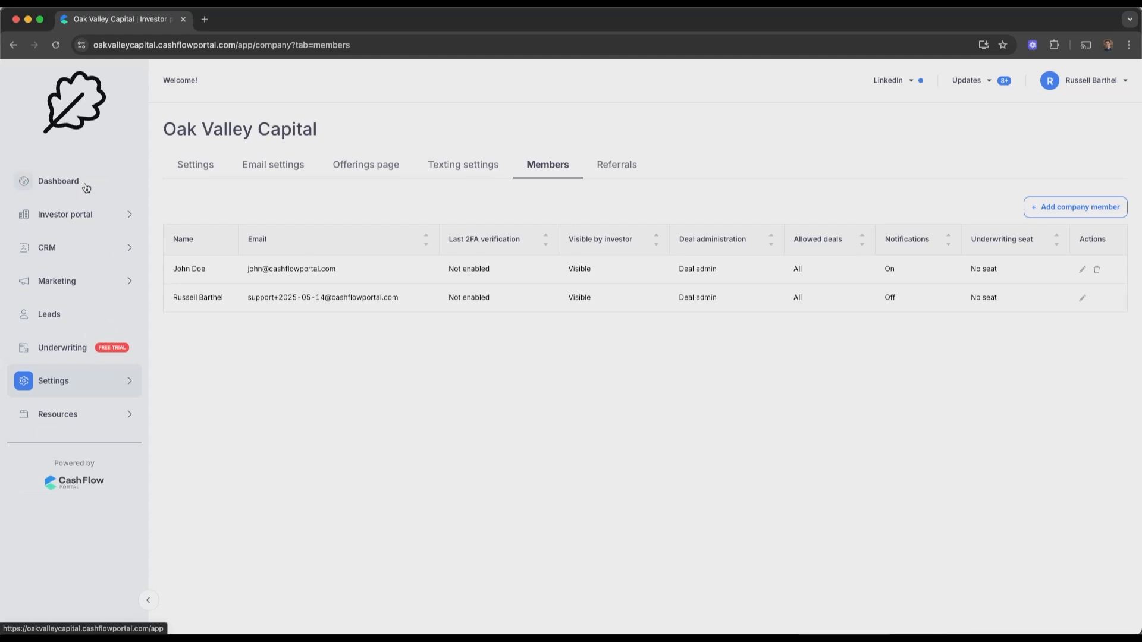
# From the sponsor dashboard, start a new deal named 'Bayview Apartment'
pyautogui.click(86, 188)
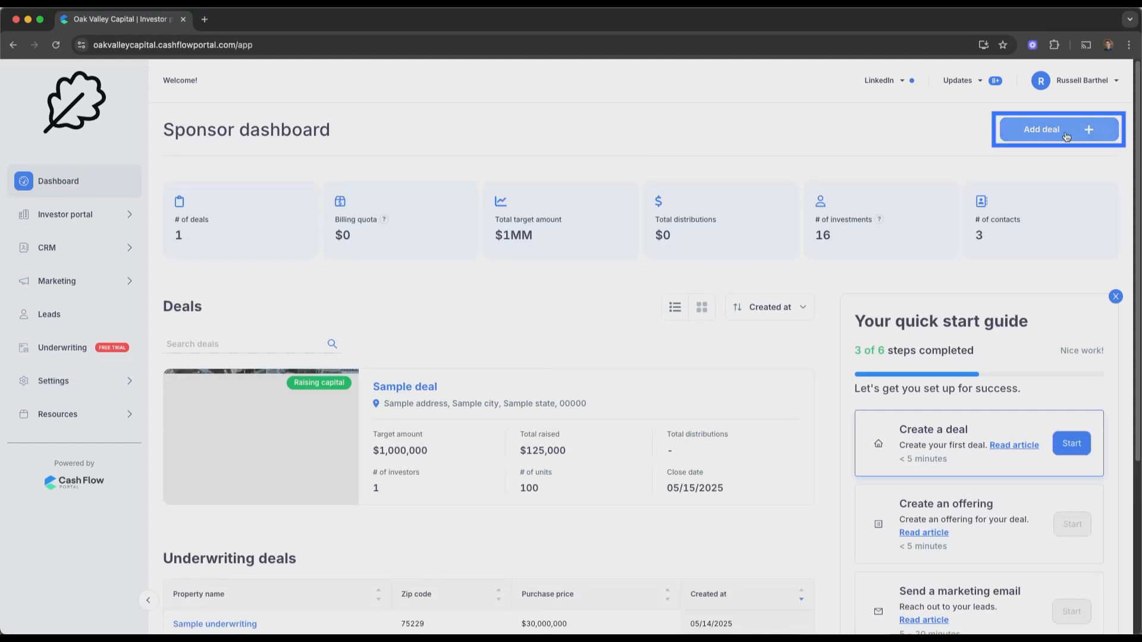
pyautogui.click(1066, 137)
pyautogui.click(829, 183)
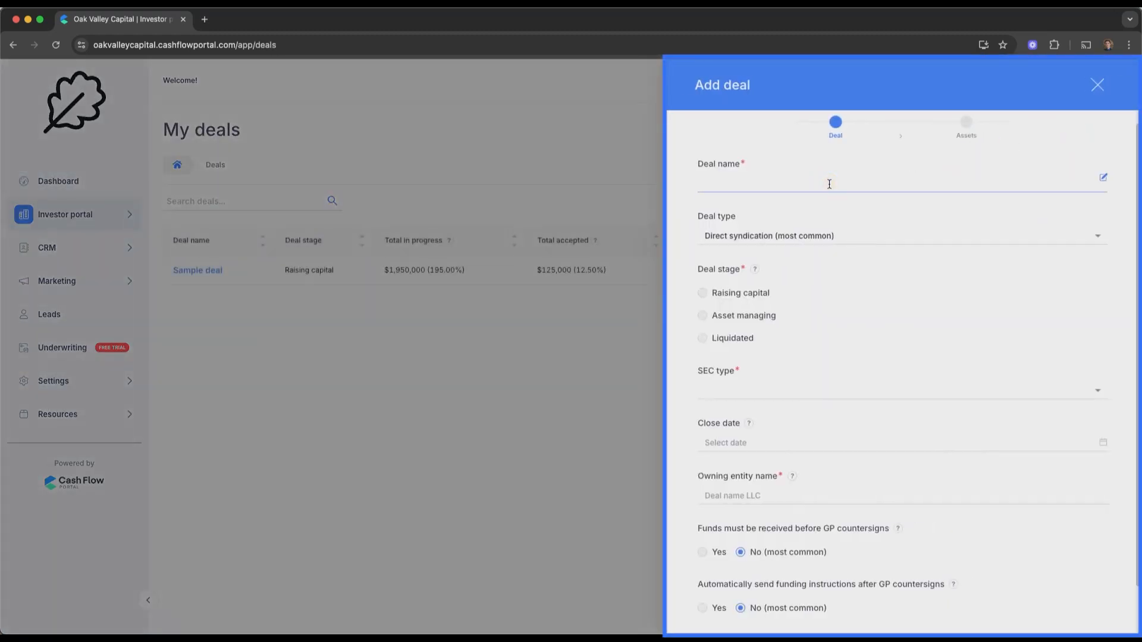
pyautogui.write('Bayview Apartments')
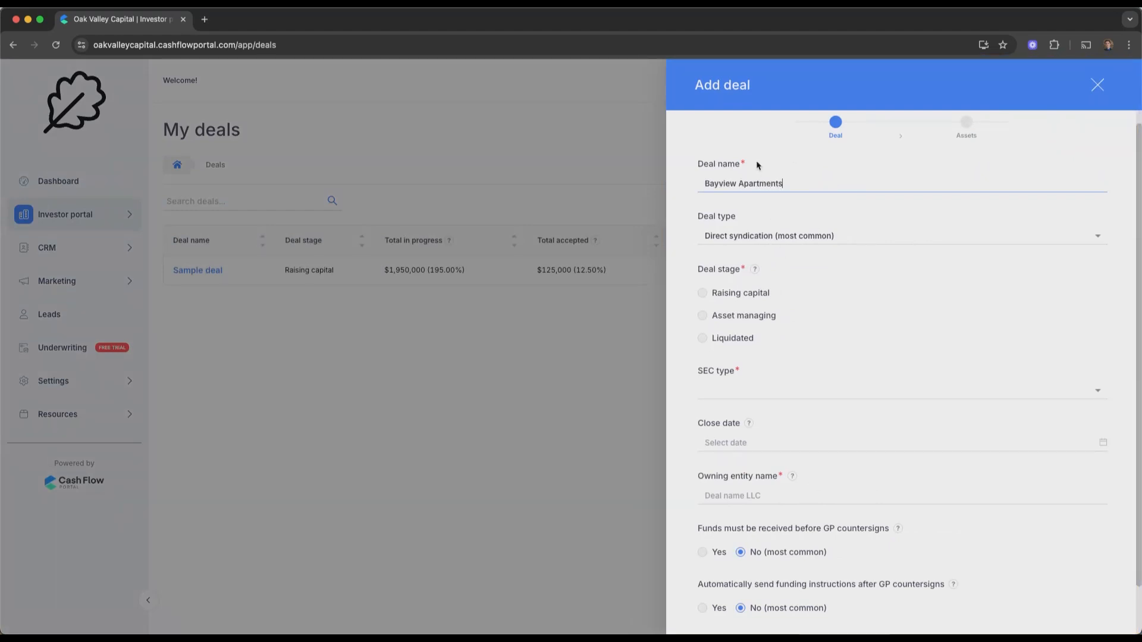
# Set the deal stage to Raising capital and the SEC type to 506(b)
pyautogui.click(738, 292)
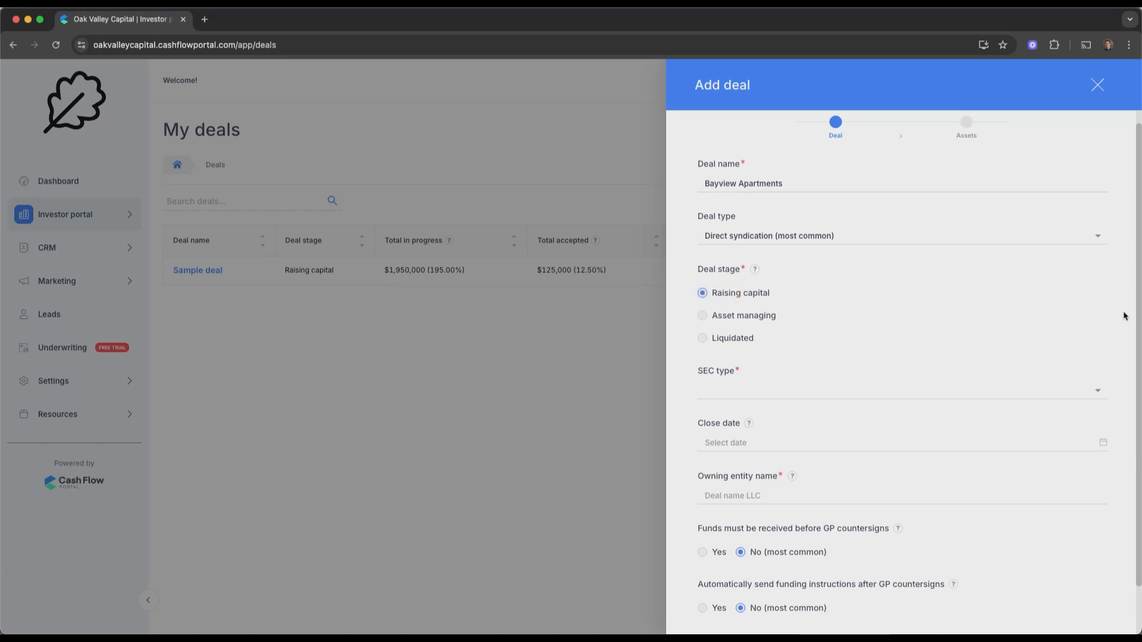
pyautogui.click(758, 397)
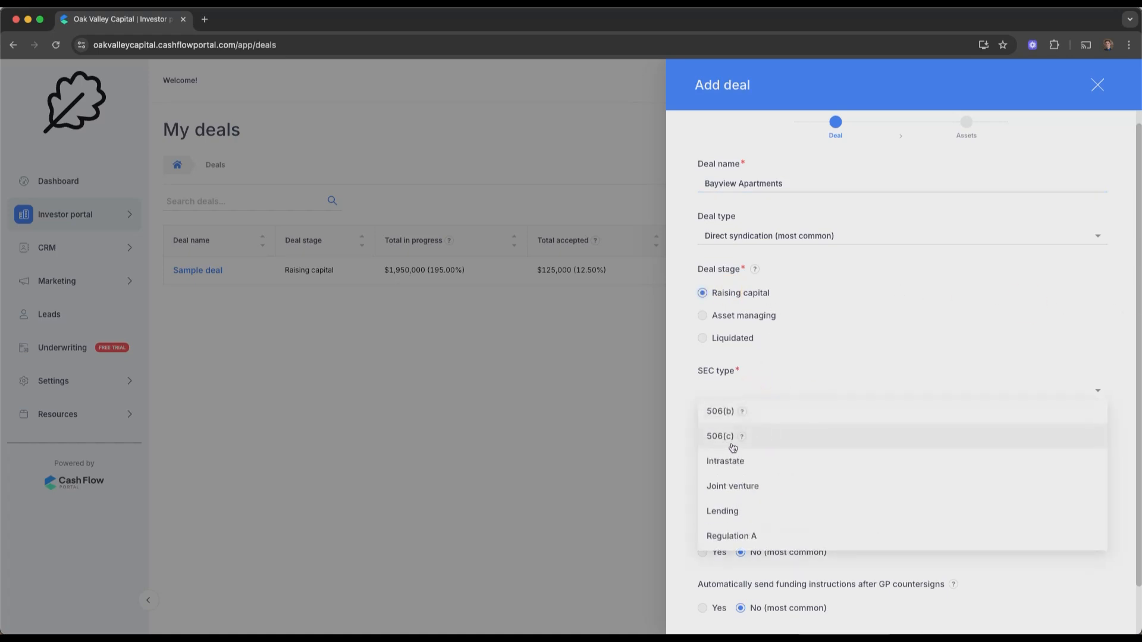
pyautogui.moveTo(741, 438)
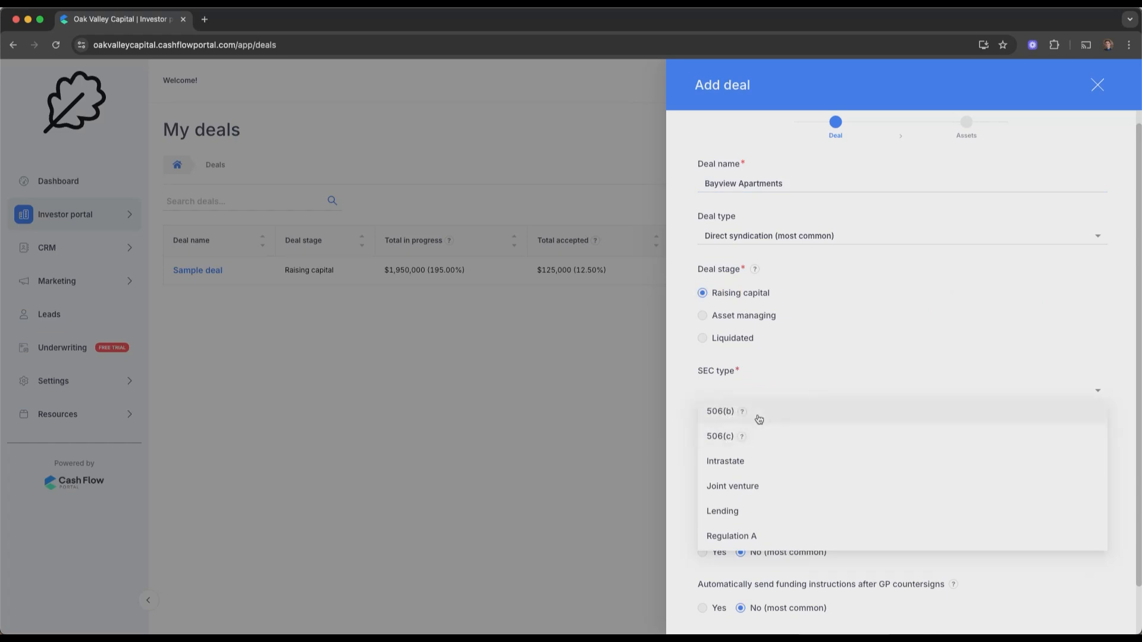
pyautogui.moveTo(745, 414)
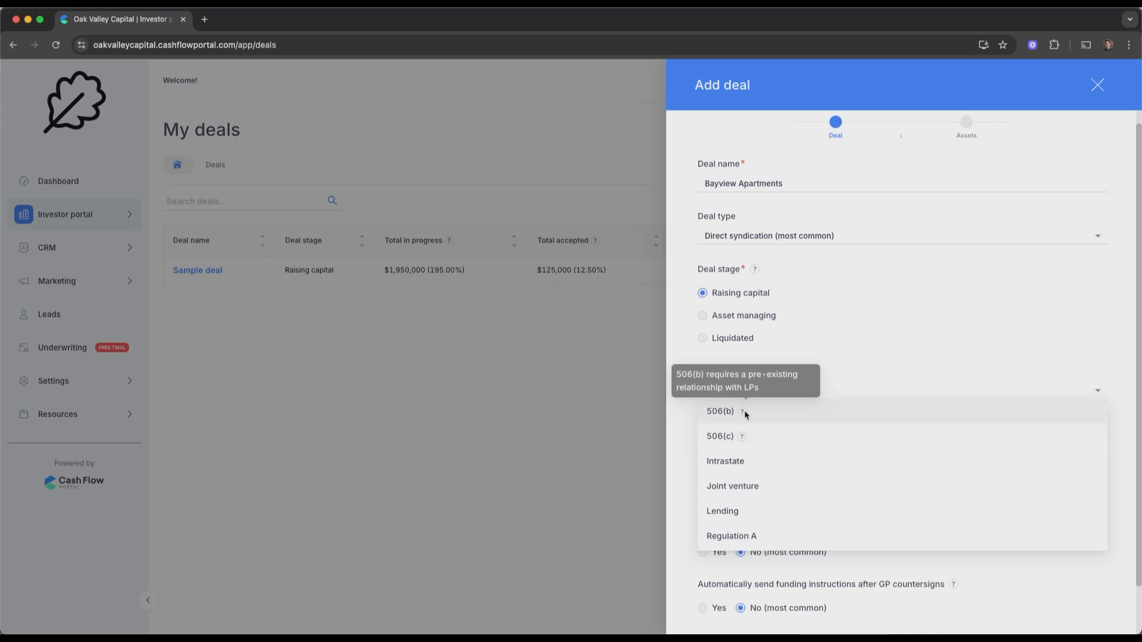
pyautogui.moveTo(752, 271)
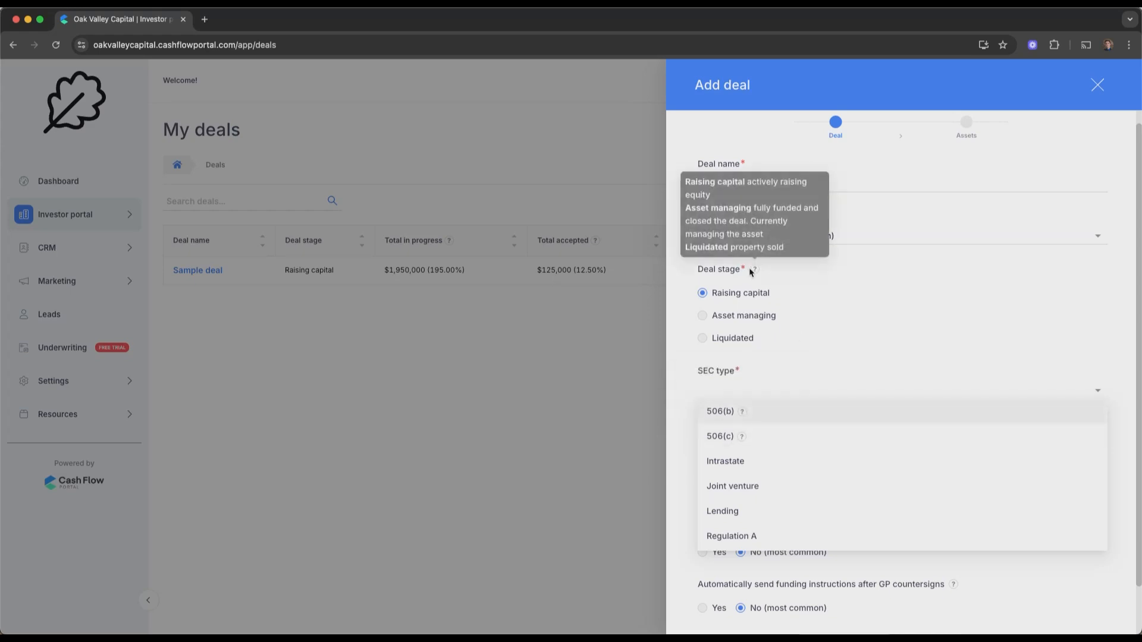
pyautogui.click(777, 421)
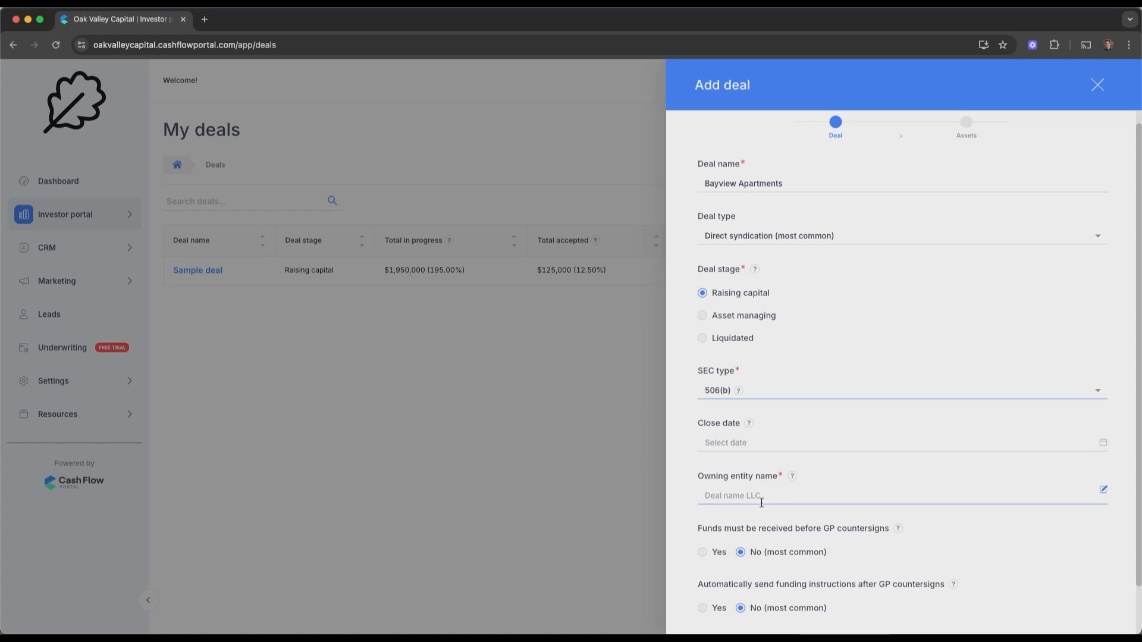
# Enter 'Placejholder LLC' as the owning entity and continue to the Add assets step
pyautogui.moveTo(793, 480)
pyautogui.click(750, 495)
pyautogui.write('Placejholder LLC')
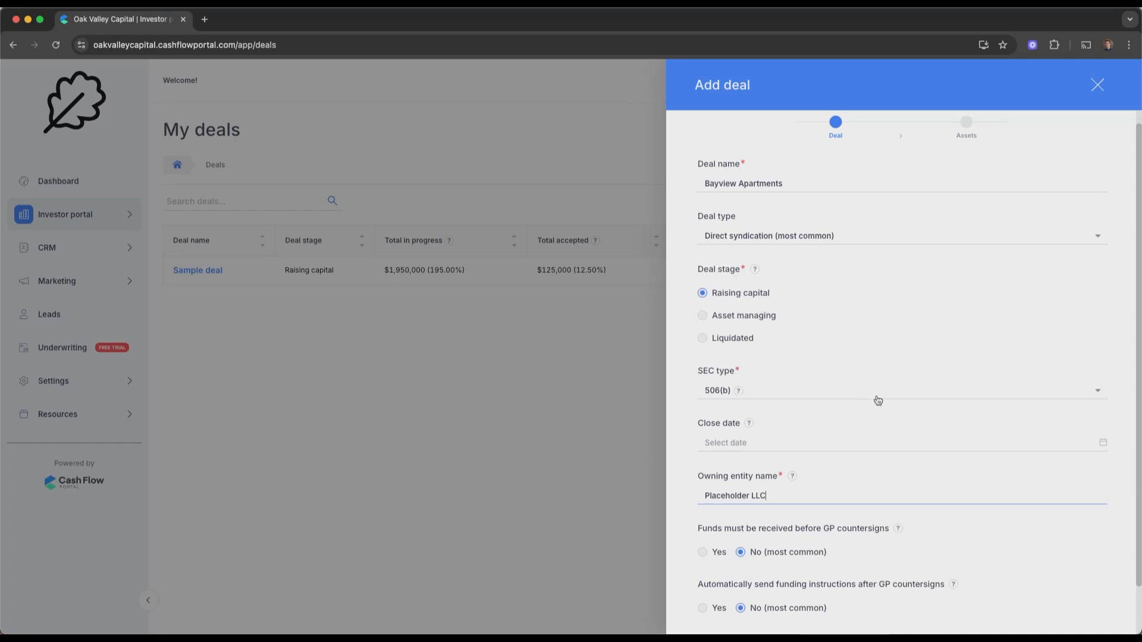
pyautogui.scroll(-2, 877, 400)
pyautogui.click(754, 606)
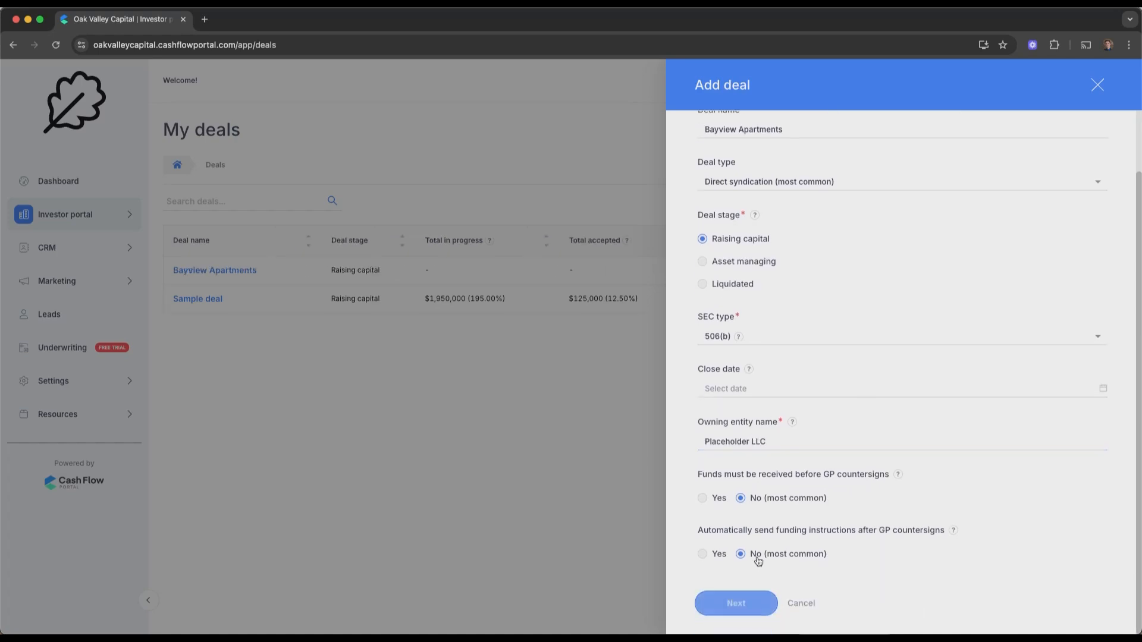
pyautogui.click(783, 527)
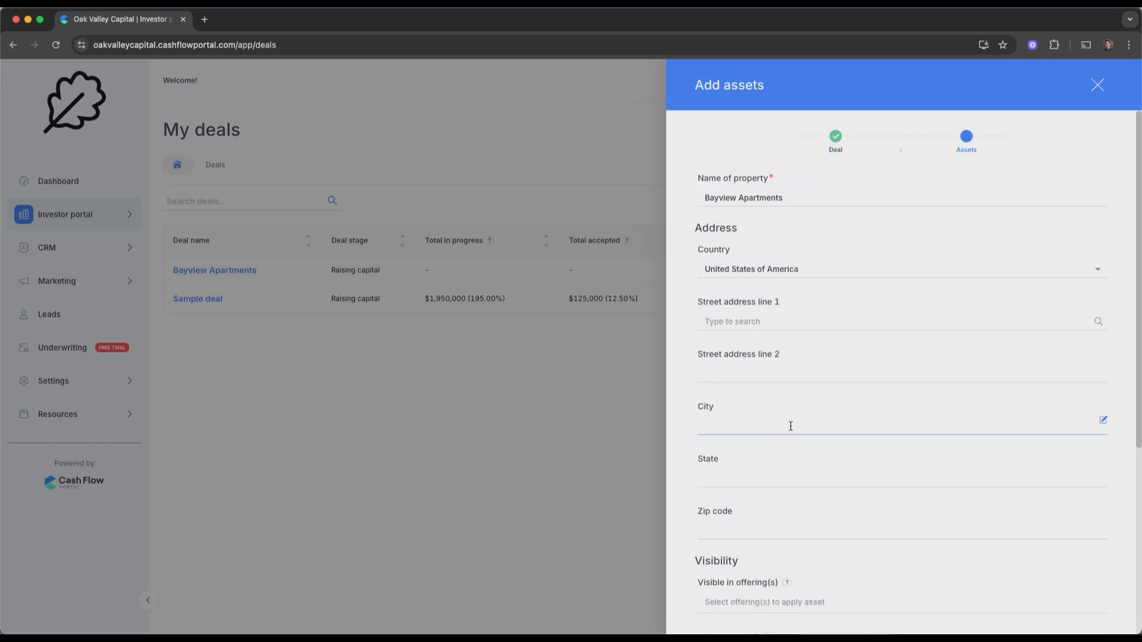
pyautogui.click(729, 321)
pyautogui.write('123')
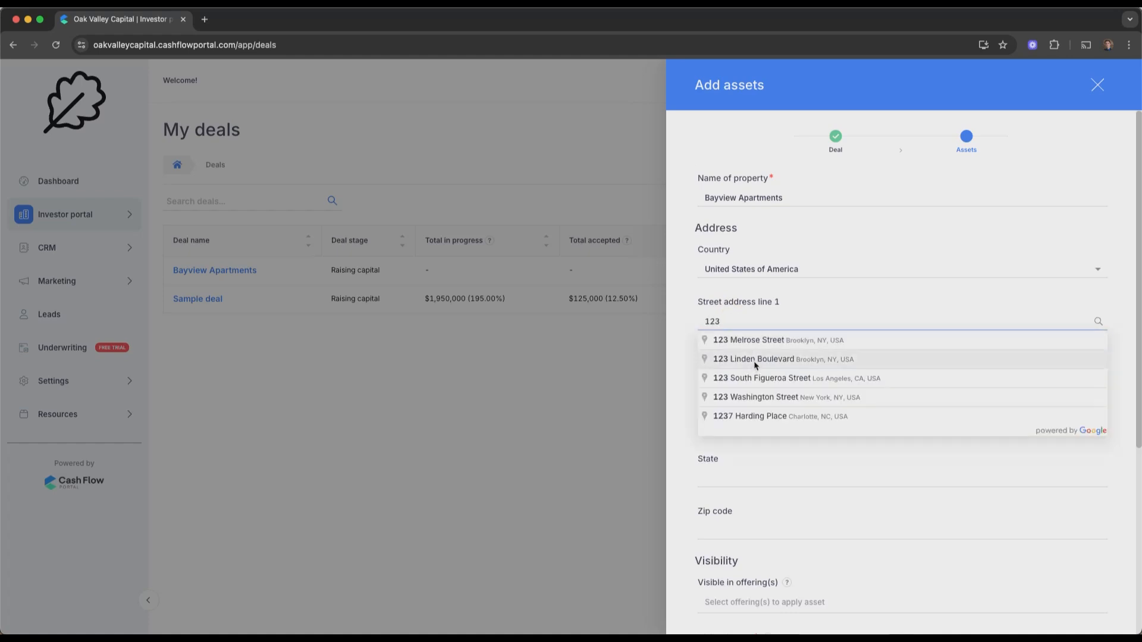
pyautogui.click(759, 378)
pyautogui.scroll(-5, 737, 476)
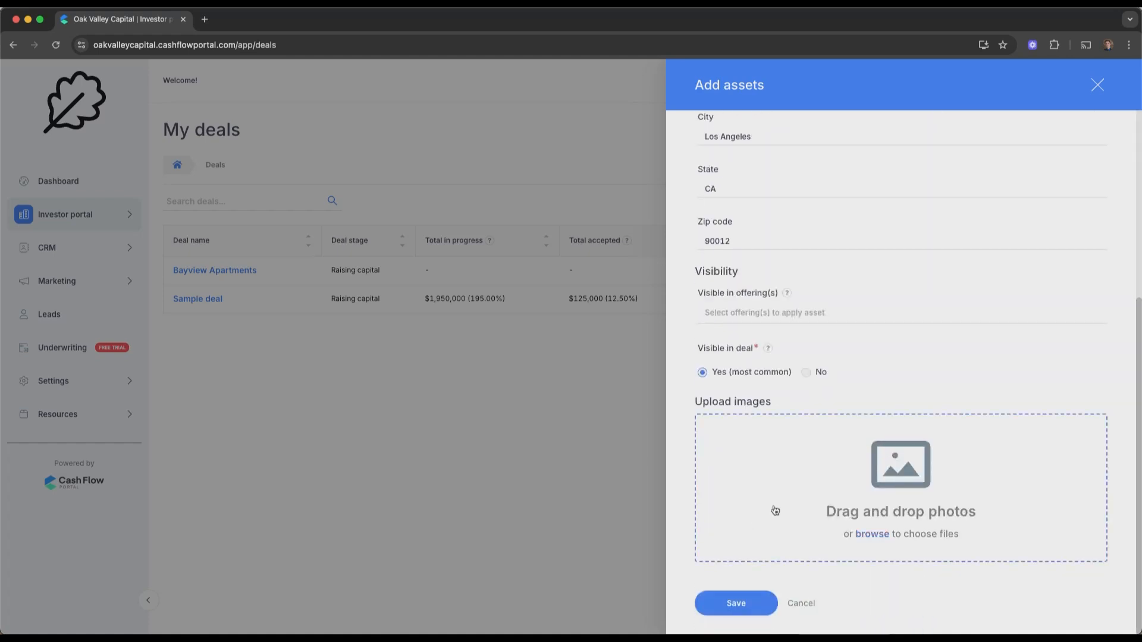
# Upload a property photo, save the asset, and finish the deal
pyautogui.click(774, 512)
pyautogui.doubleClick(589, 342)
pyautogui.scroll(-3, 789, 529)
pyautogui.click(734, 601)
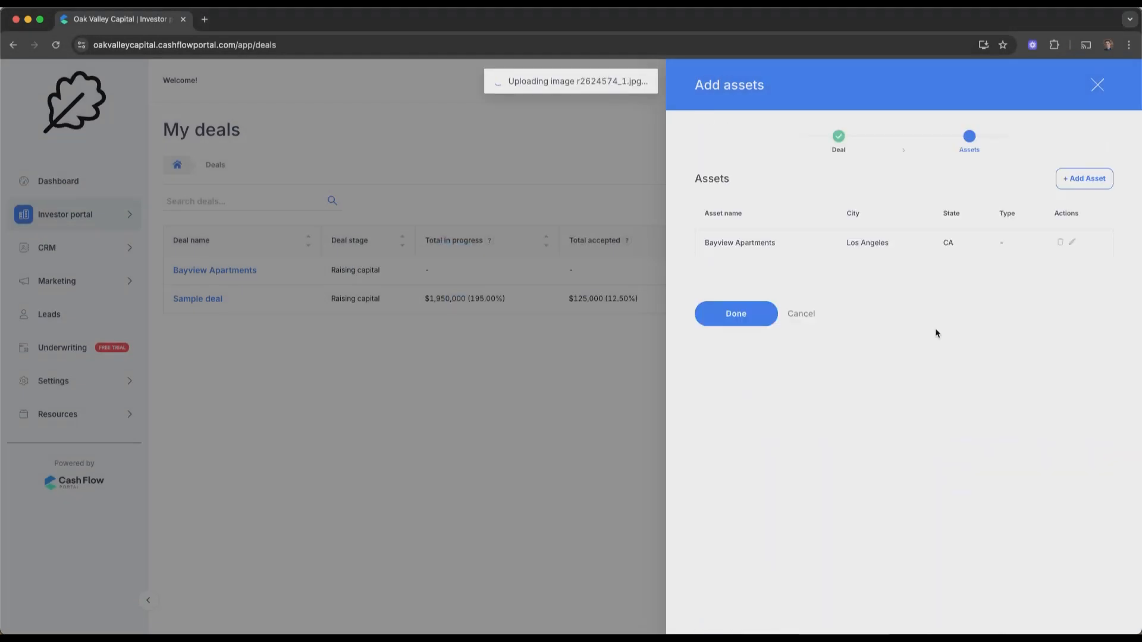
pyautogui.click(1071, 182)
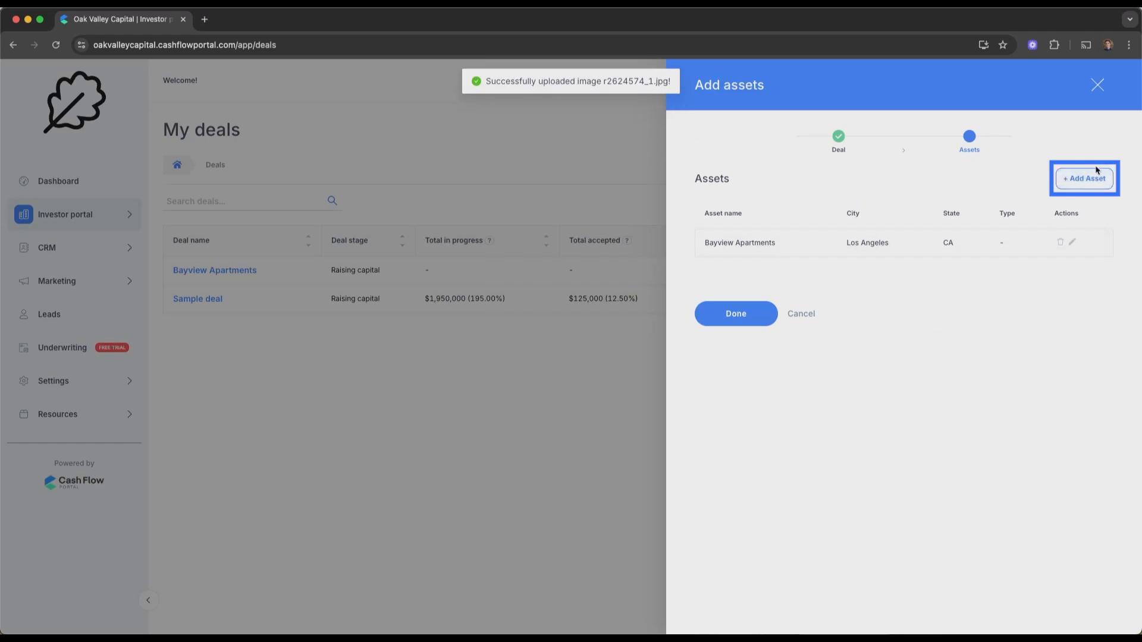
pyautogui.click(756, 315)
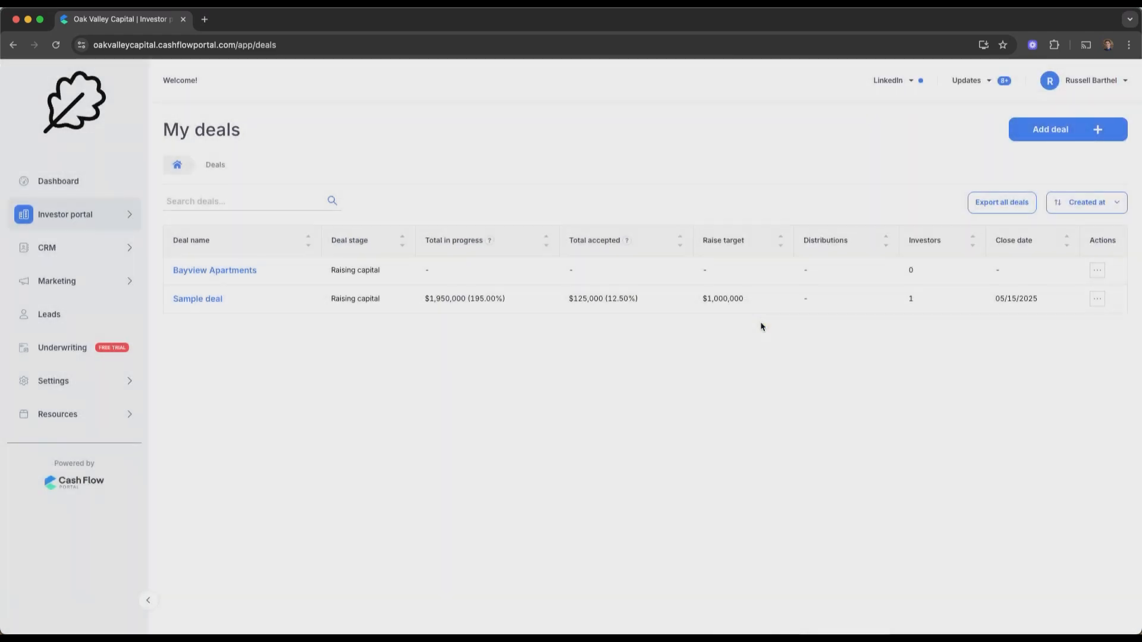
# Open Bayview Apartments, dismiss the welcome message, and start editing classes on the Classes tab
pyautogui.click(220, 275)
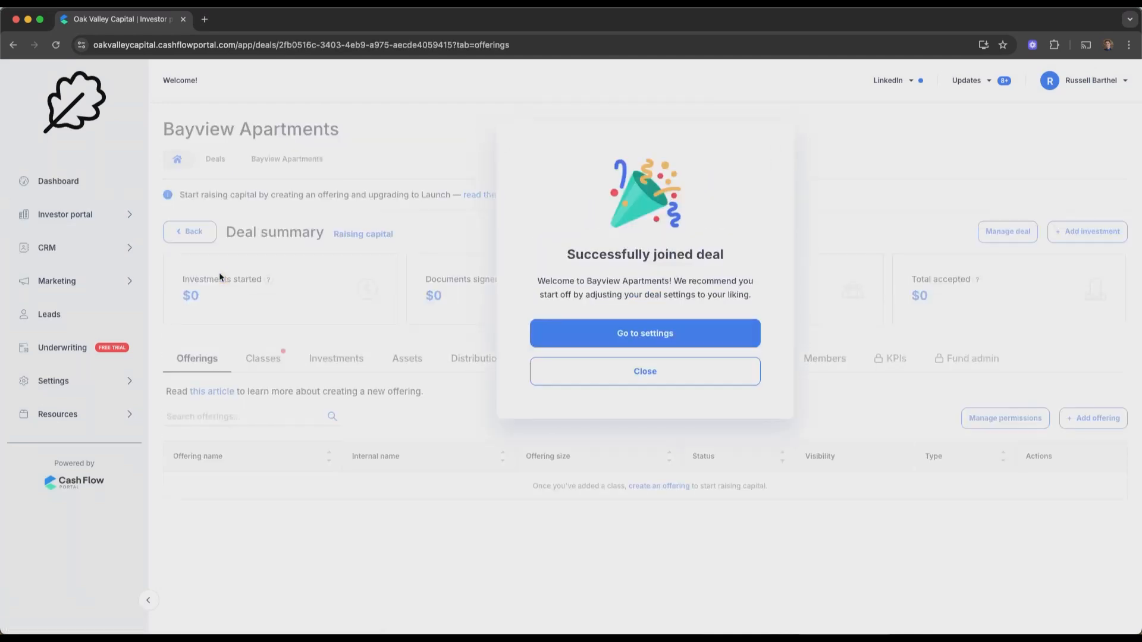
pyautogui.click(586, 370)
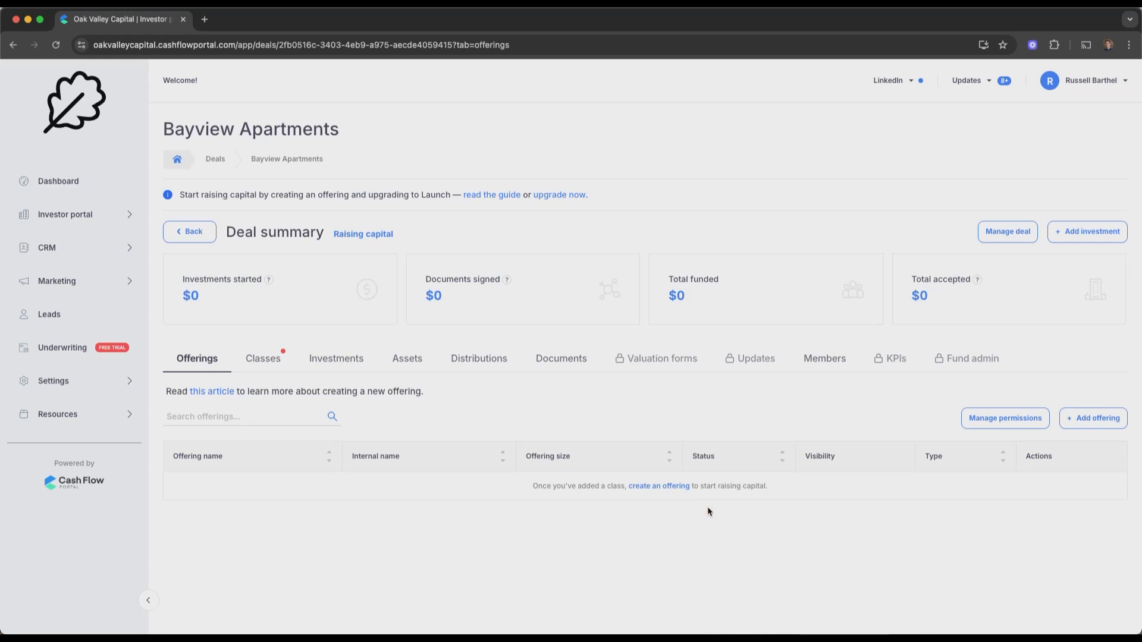
pyautogui.click(285, 356)
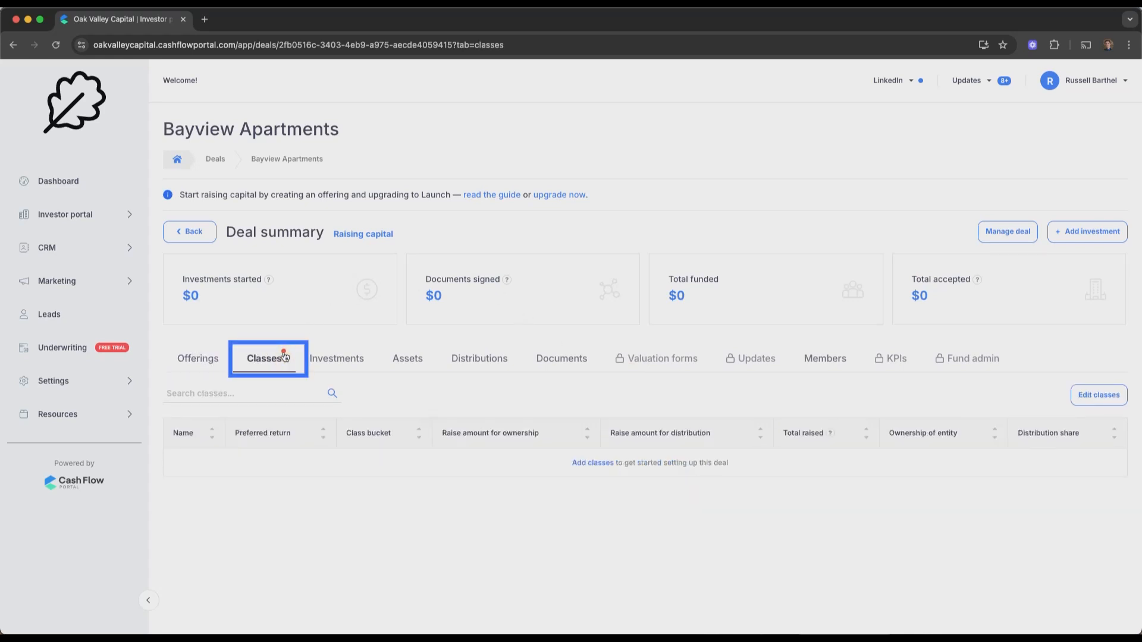
pyautogui.click(1099, 395)
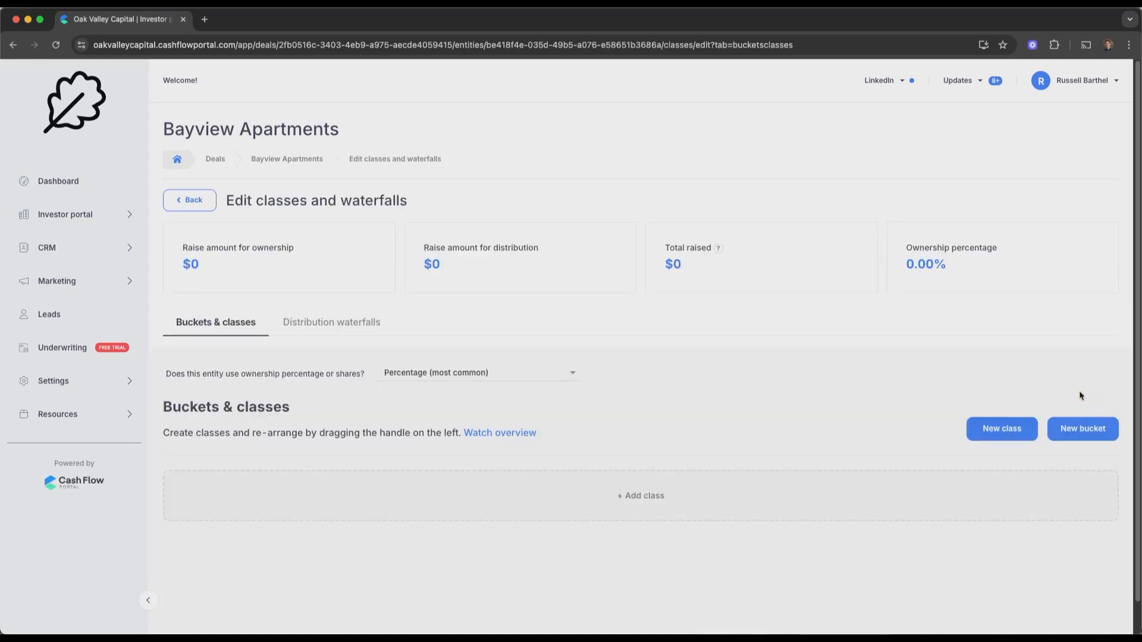
# Add an LP class named Class A - Limited partners with a $5,000,000 raise amount
pyautogui.click(647, 501)
pyautogui.scroll(-3, 645, 491)
pyautogui.click(285, 464)
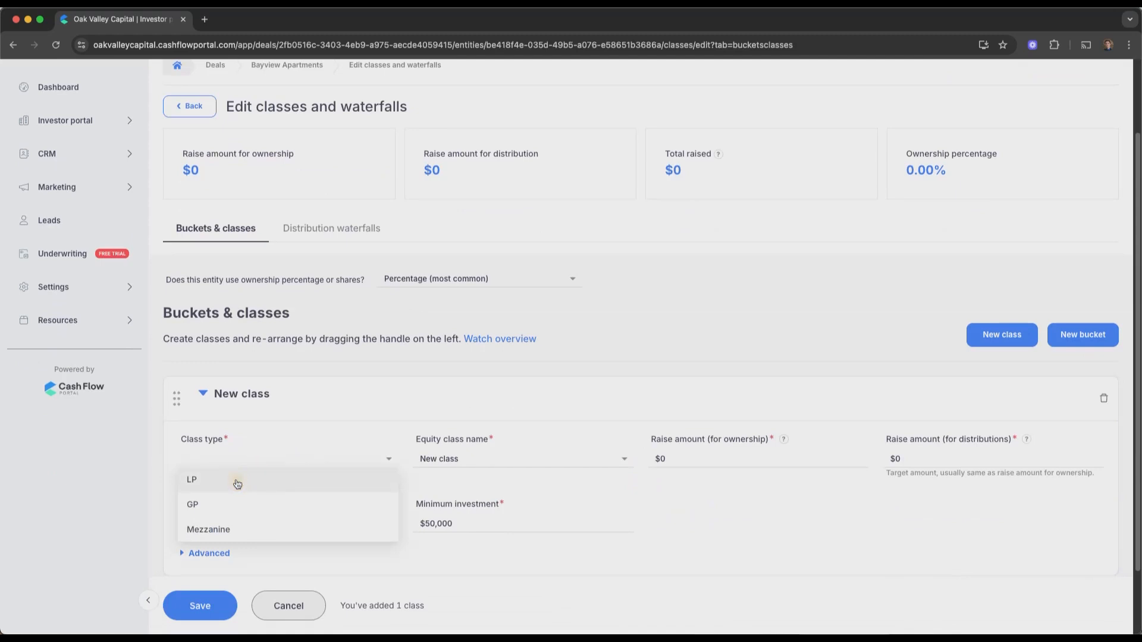
pyautogui.click(238, 483)
pyautogui.click(504, 472)
pyautogui.click(498, 484)
pyautogui.click(707, 468)
pyautogui.press('BackSpace')
pyautogui.write('5,000,000')
pyautogui.scroll(-3, 737, 489)
# Add a GP class named Class B - General partners and save both classes
pyautogui.click(416, 524)
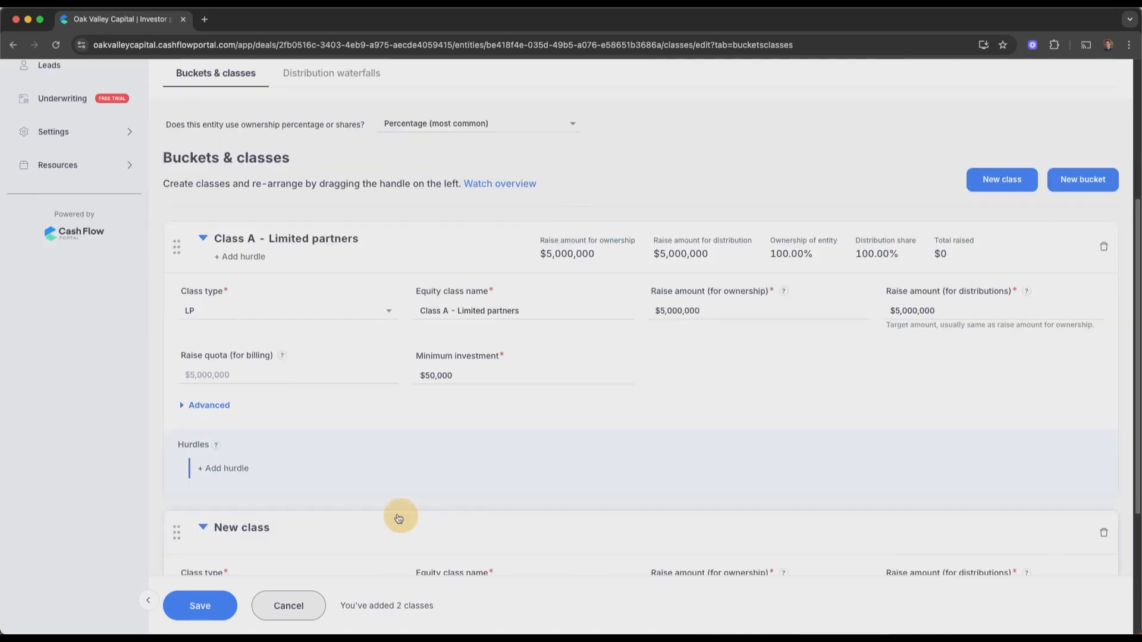
pyautogui.click(241, 380)
pyautogui.click(196, 423)
pyautogui.click(461, 433)
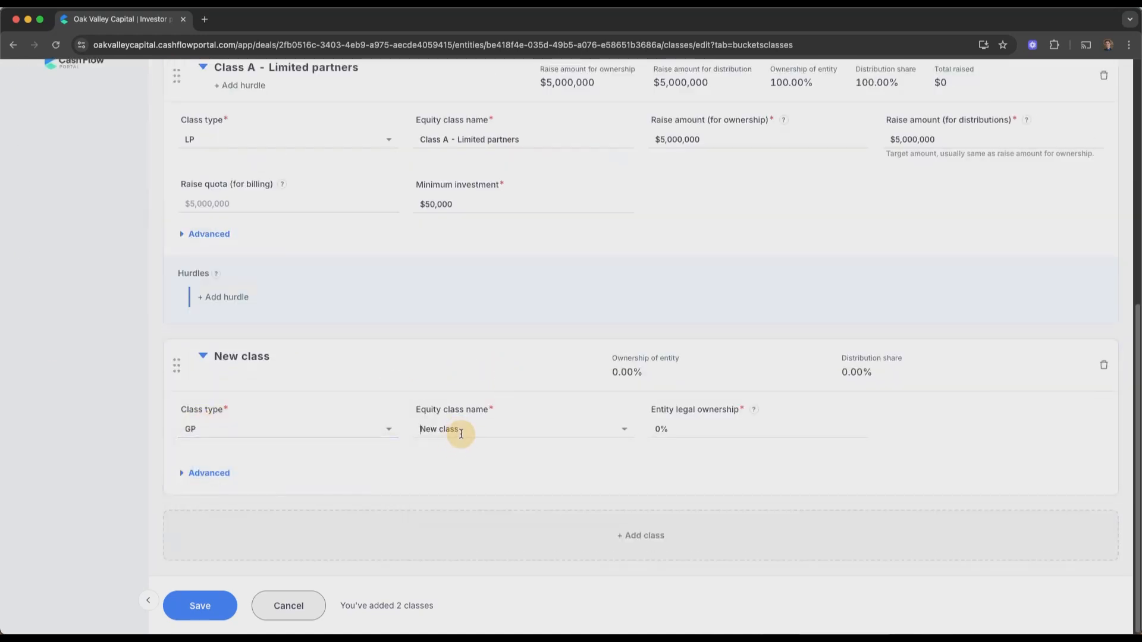
pyautogui.click(470, 474)
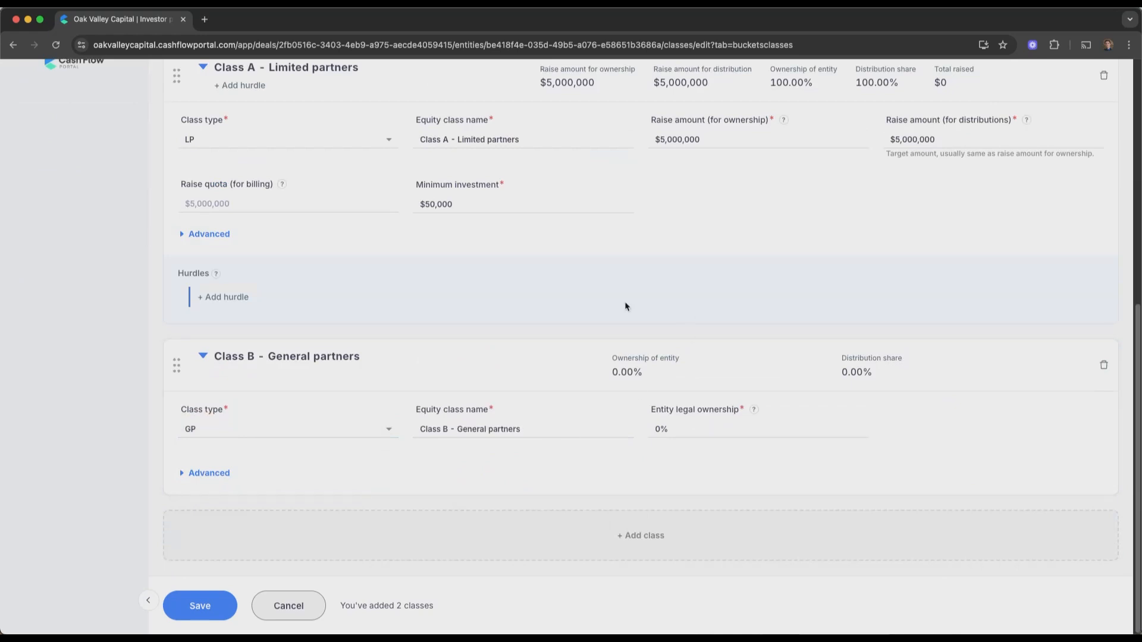
pyautogui.click(204, 606)
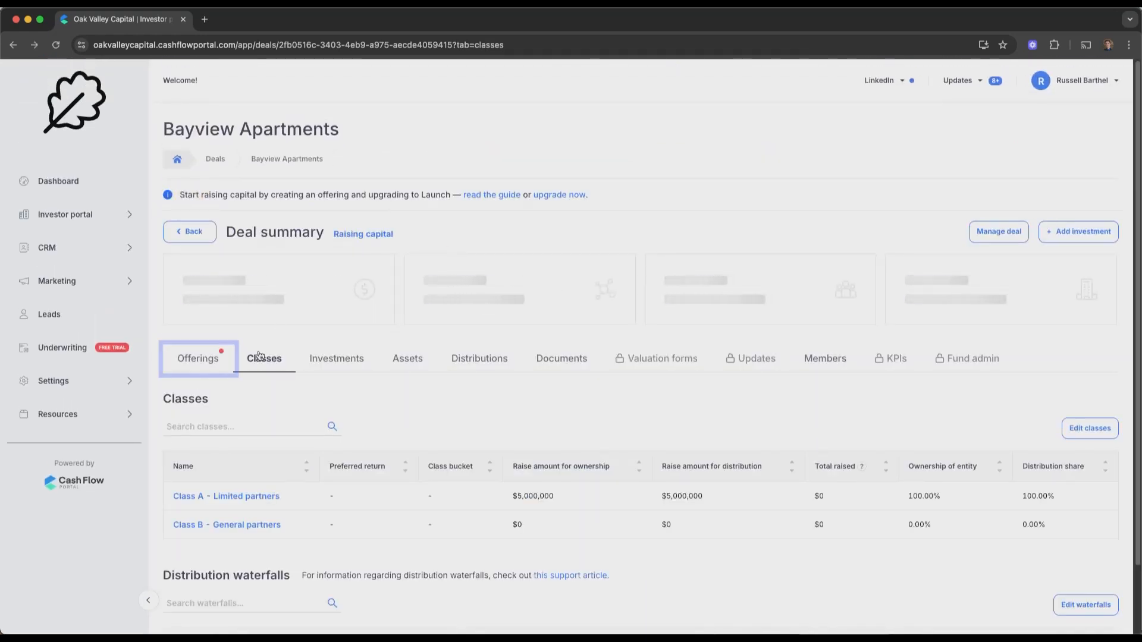
# Save a new offering with the prefilled $5,000,000 Class A values, then open it
pyautogui.click(217, 364)
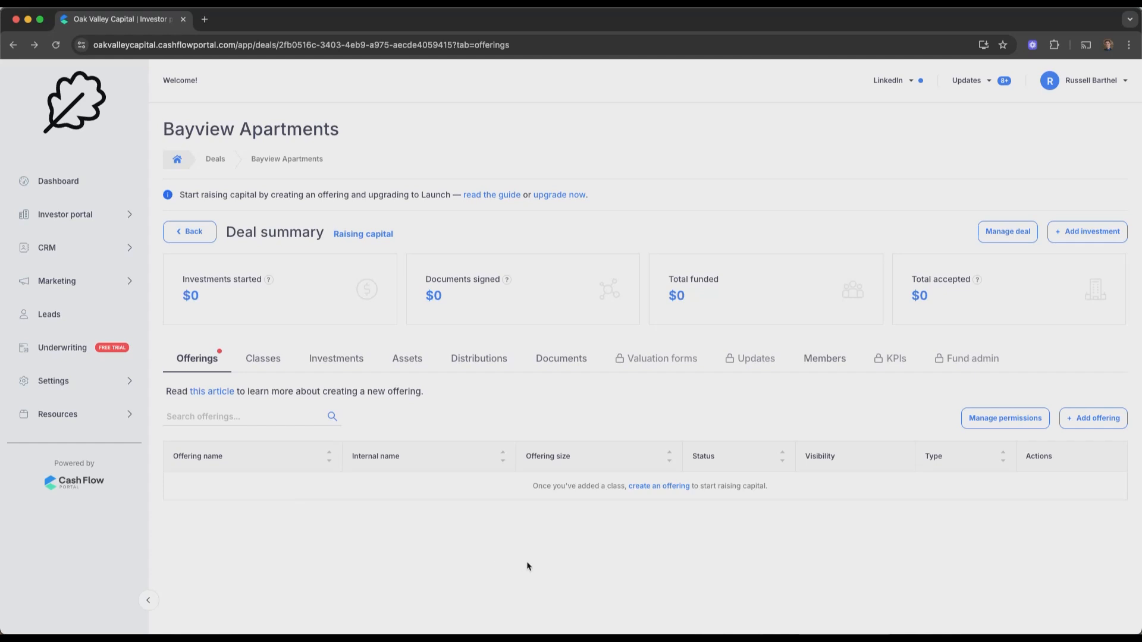
pyautogui.click(1093, 418)
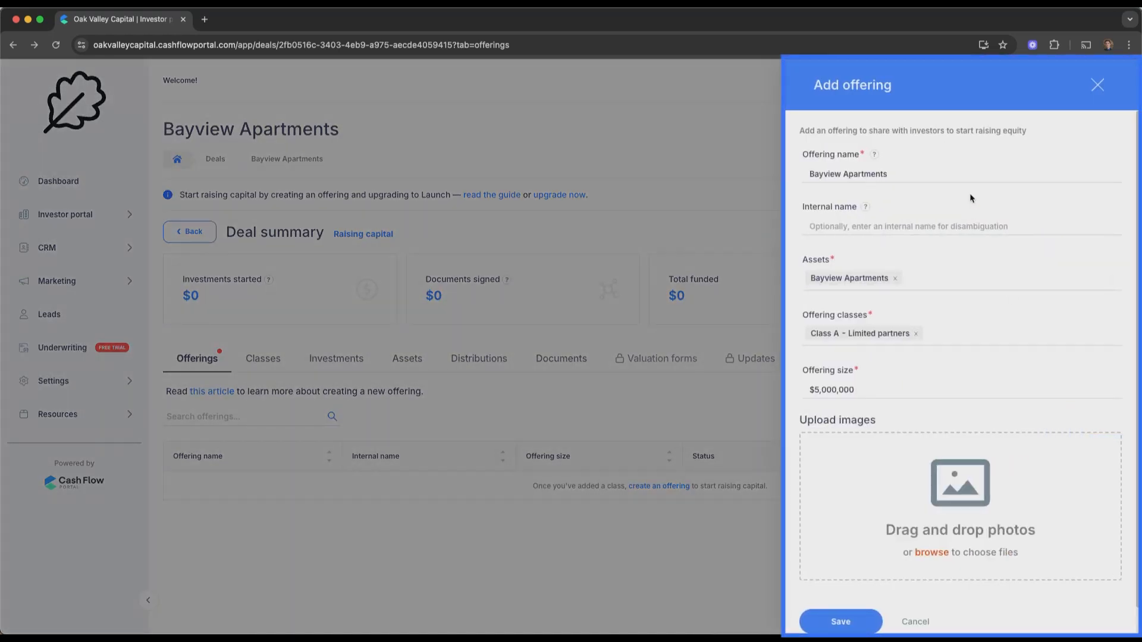
pyautogui.click(849, 621)
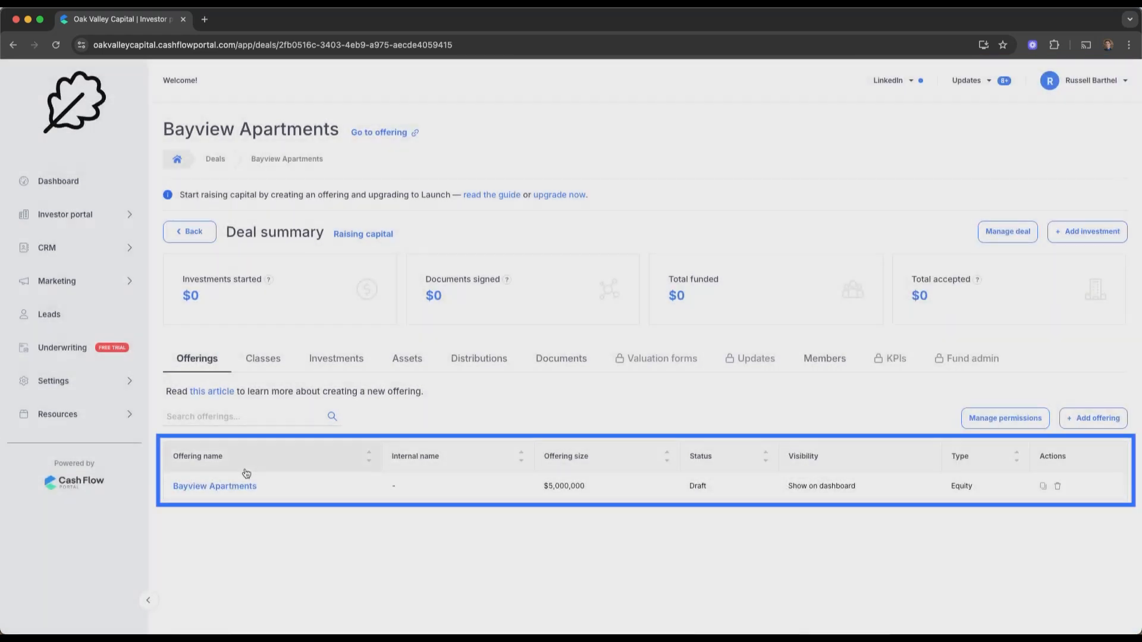
pyautogui.click(224, 488)
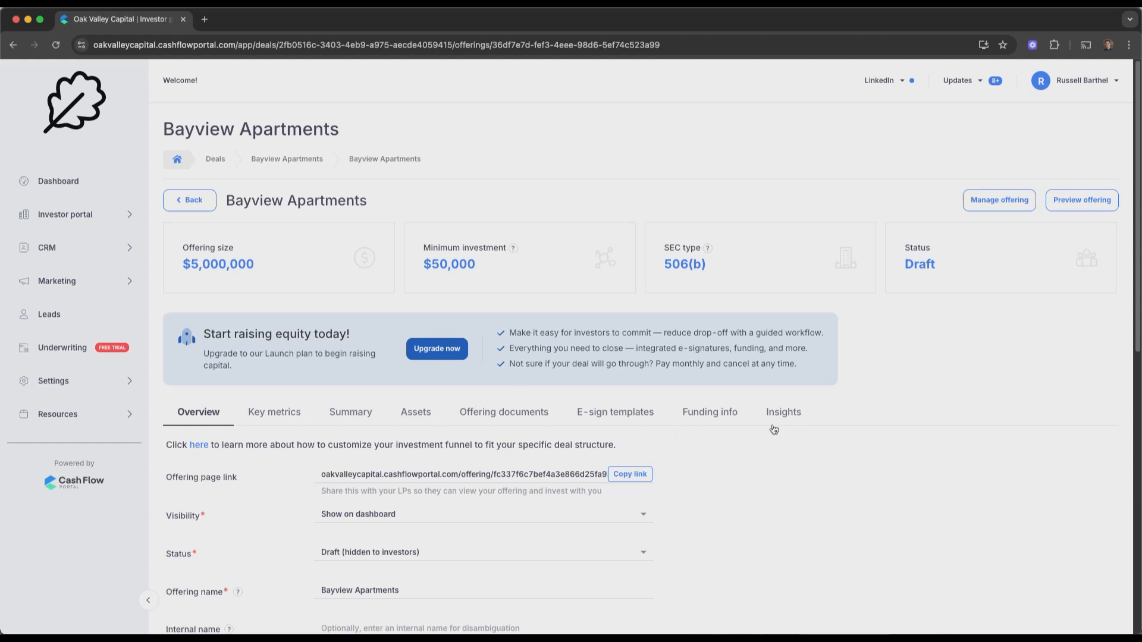
# Review the offering's Key metrics, including the Annualized return value
pyautogui.click(281, 423)
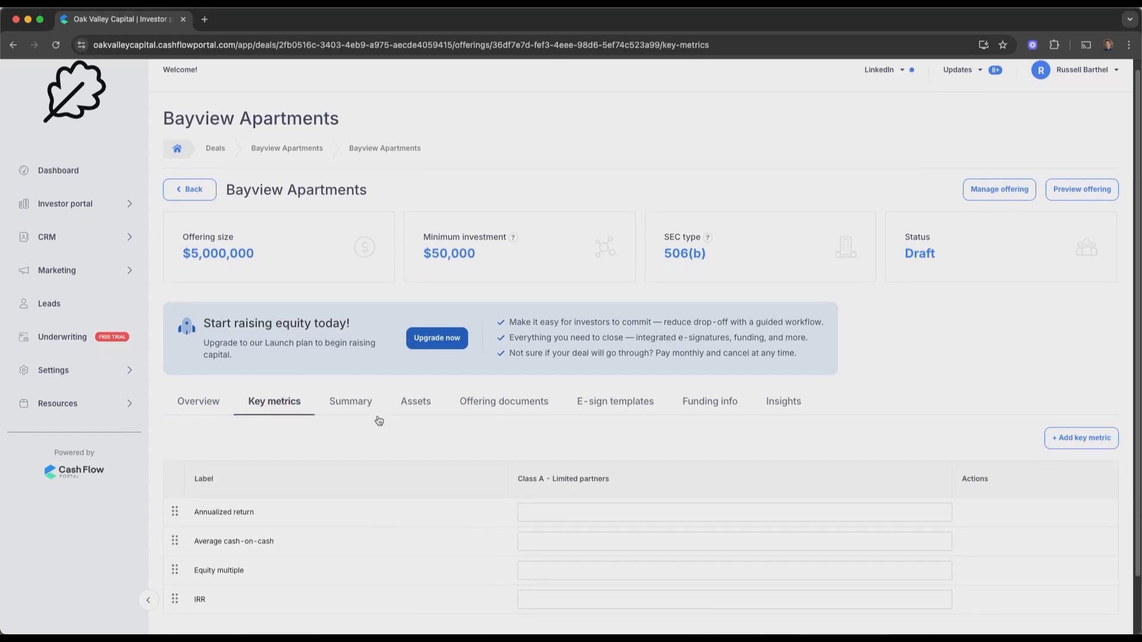
pyautogui.scroll(-1, 379, 421)
pyautogui.scroll(-3, 377, 416)
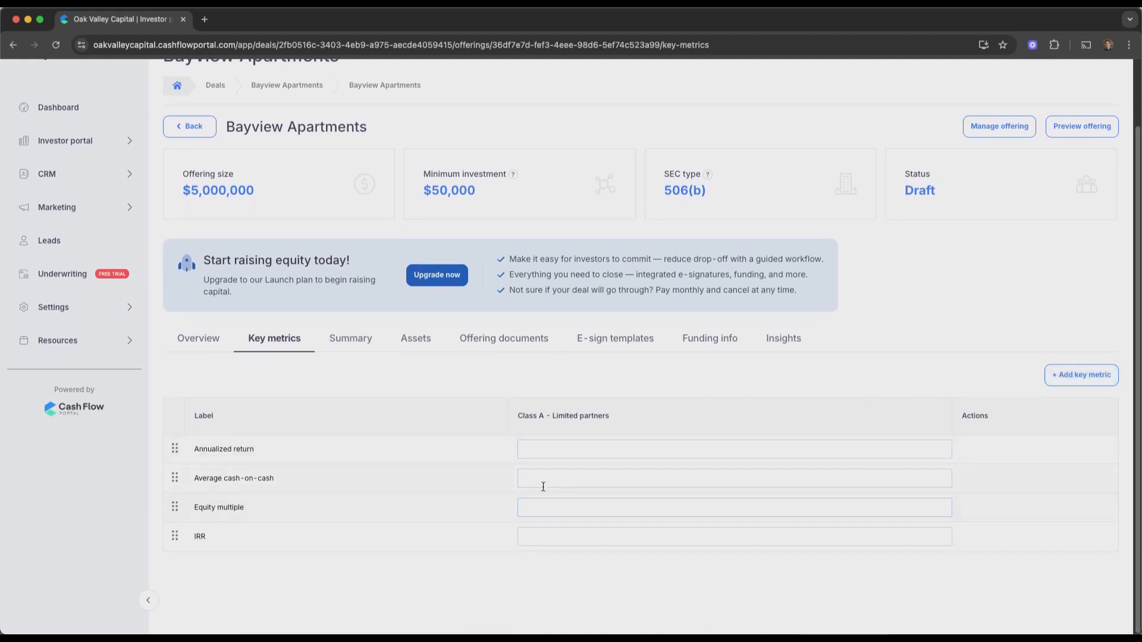
pyautogui.click(537, 454)
pyautogui.click(487, 410)
# Look through the Summary and Assets sections, ending on the empty Offering documents list
pyautogui.click(352, 340)
pyautogui.scroll(-2, 452, 493)
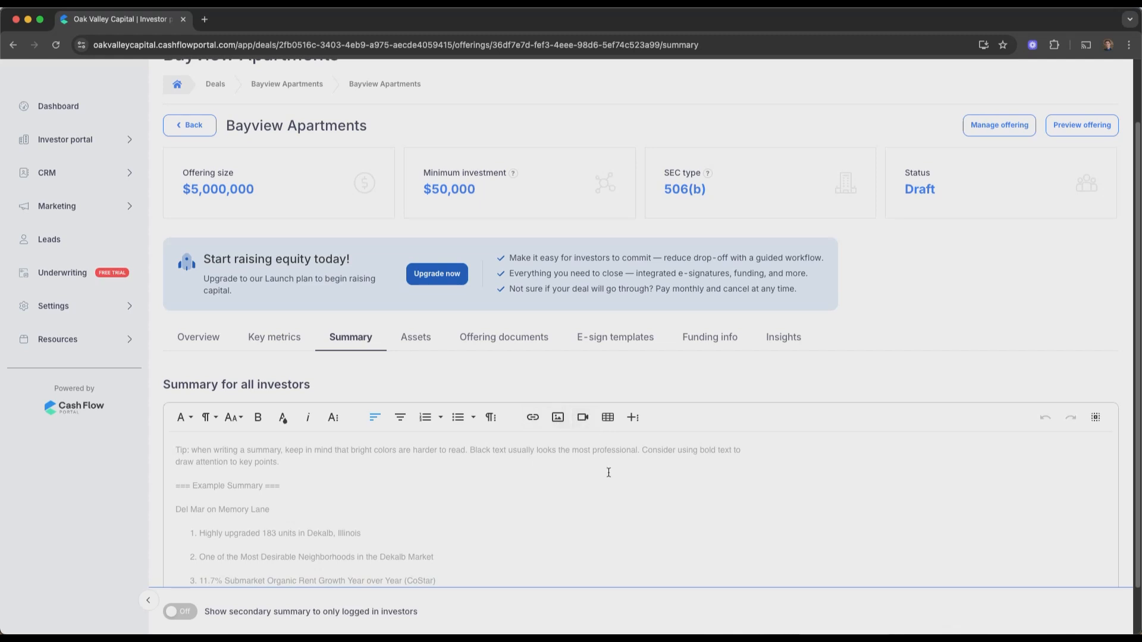
pyautogui.click(416, 337)
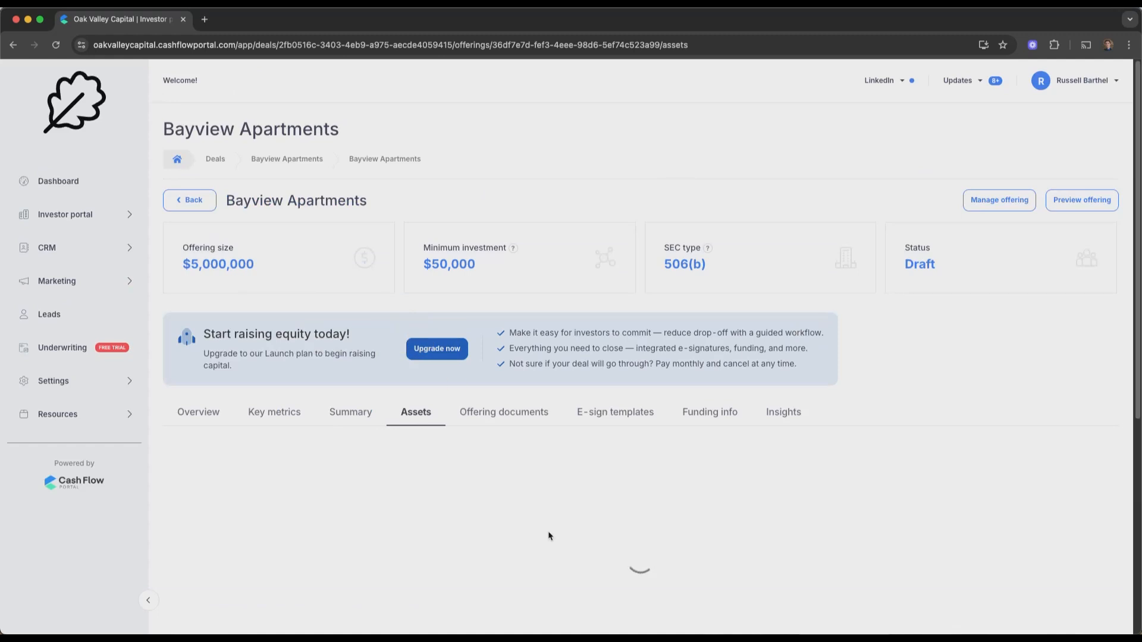
pyautogui.scroll(-1, 565, 462)
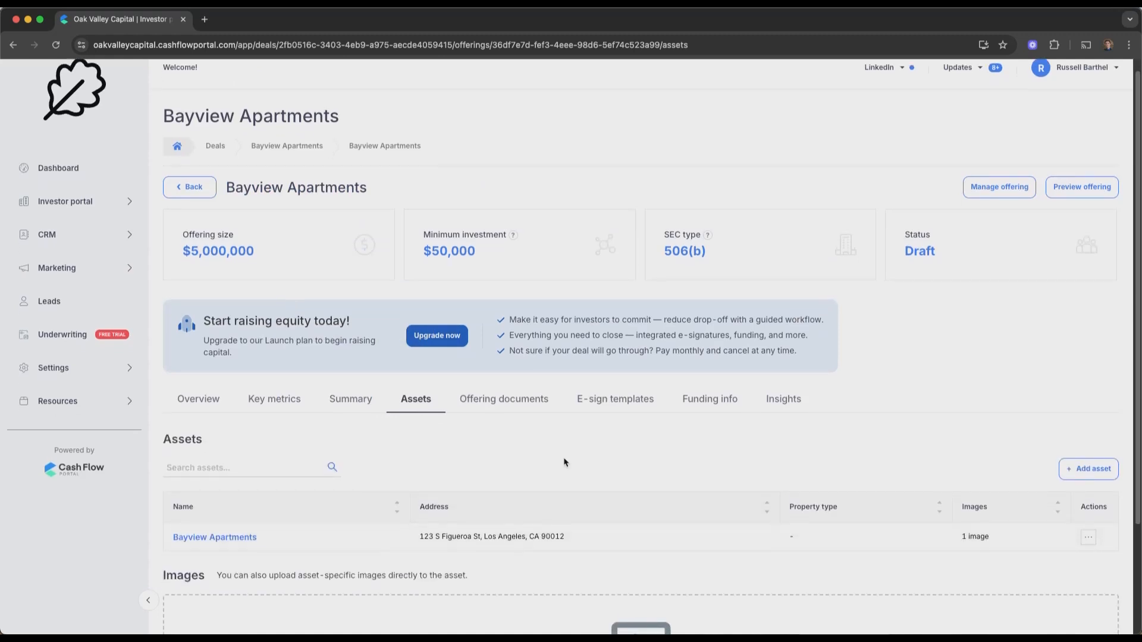
pyautogui.click(498, 401)
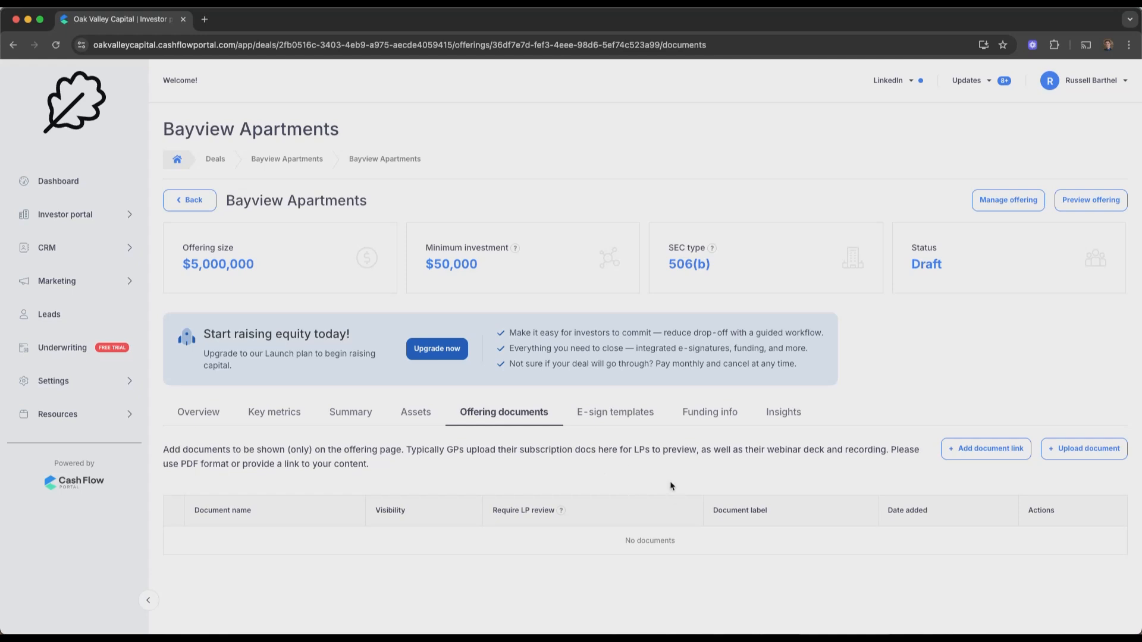
# Glance at the e-sign templates, then view Funding info showing Wire transfer
pyautogui.click(611, 417)
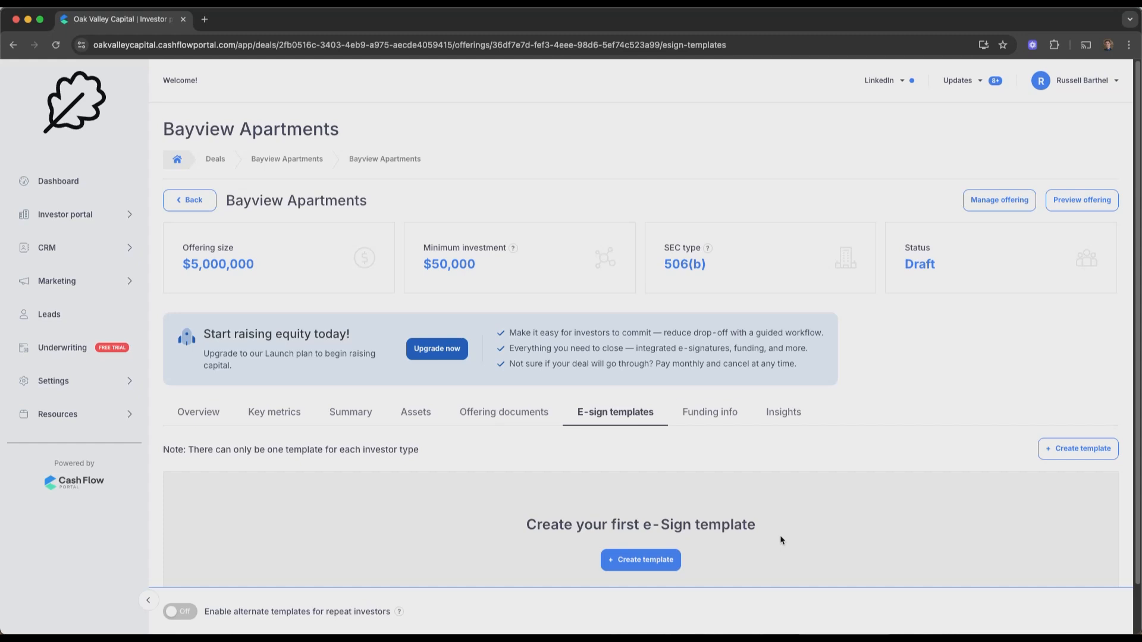
pyautogui.click(709, 411)
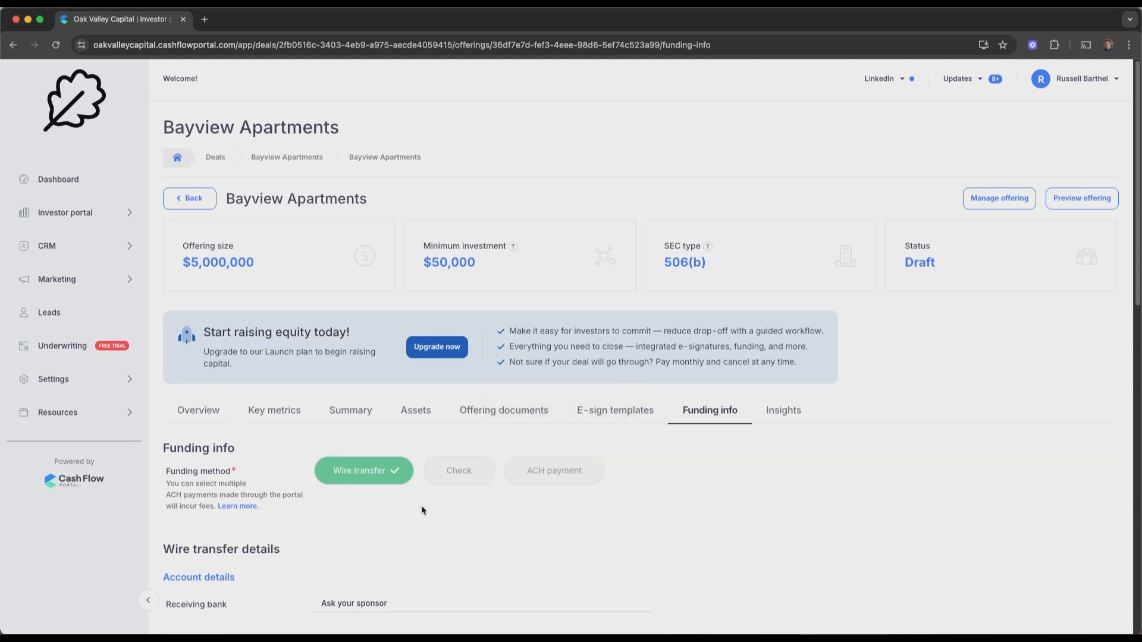
# Review the wire transfer details in the offering's Funding info
pyautogui.scroll(-4, 421, 509)
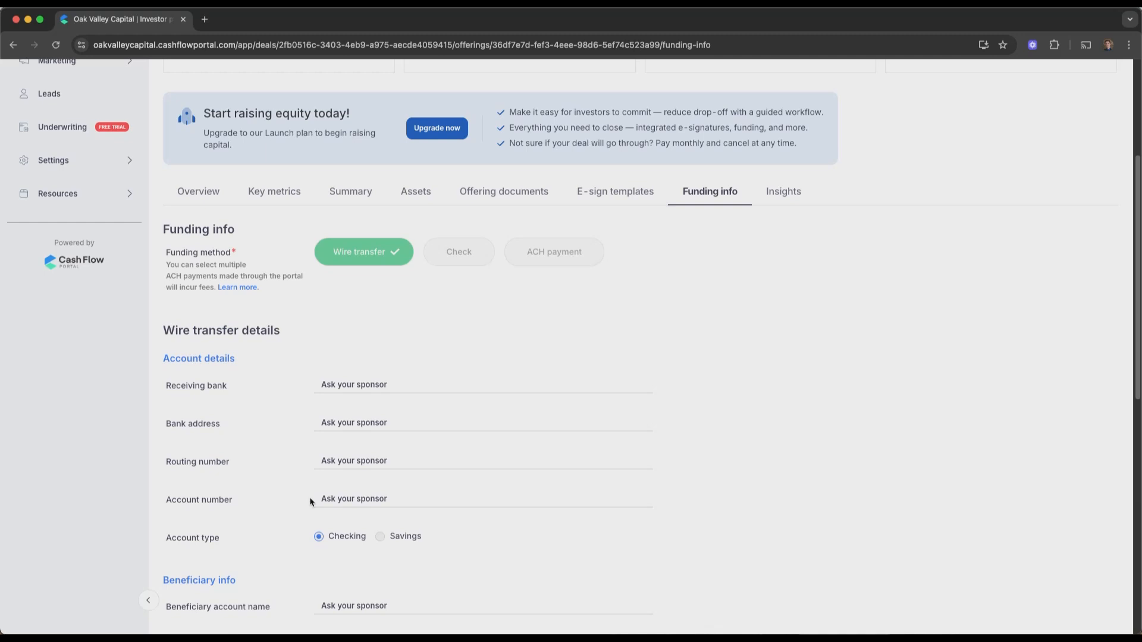
pyautogui.scroll(2, 311, 500)
pyautogui.moveTo(531, 375)
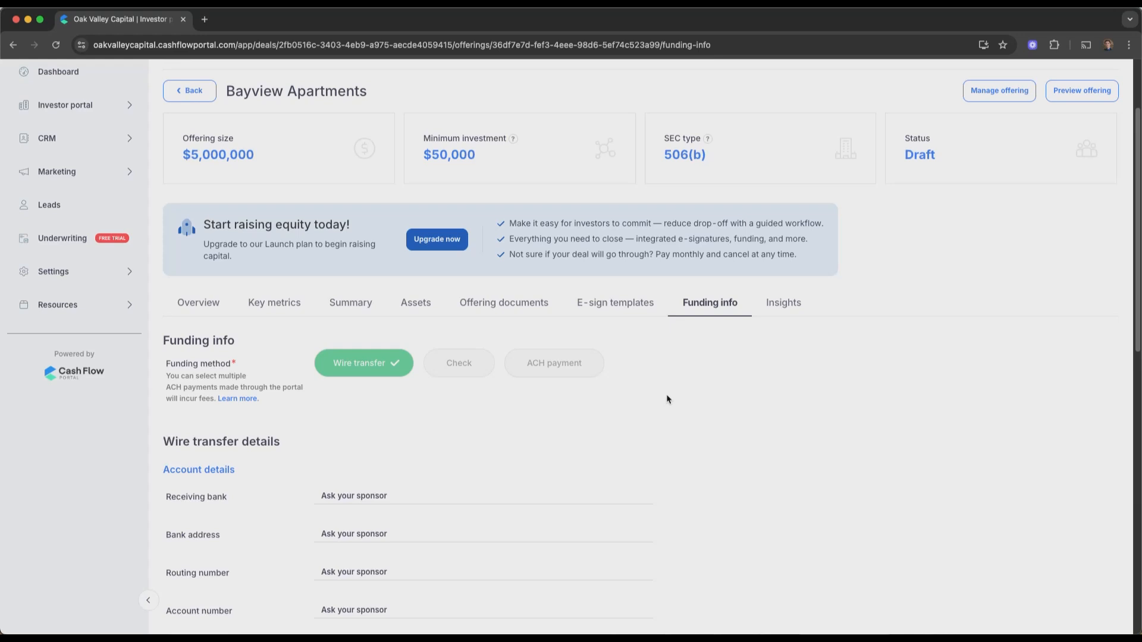
pyautogui.click(663, 394)
# Look through the Bayview Apartments offering's Insights fields
pyautogui.click(773, 306)
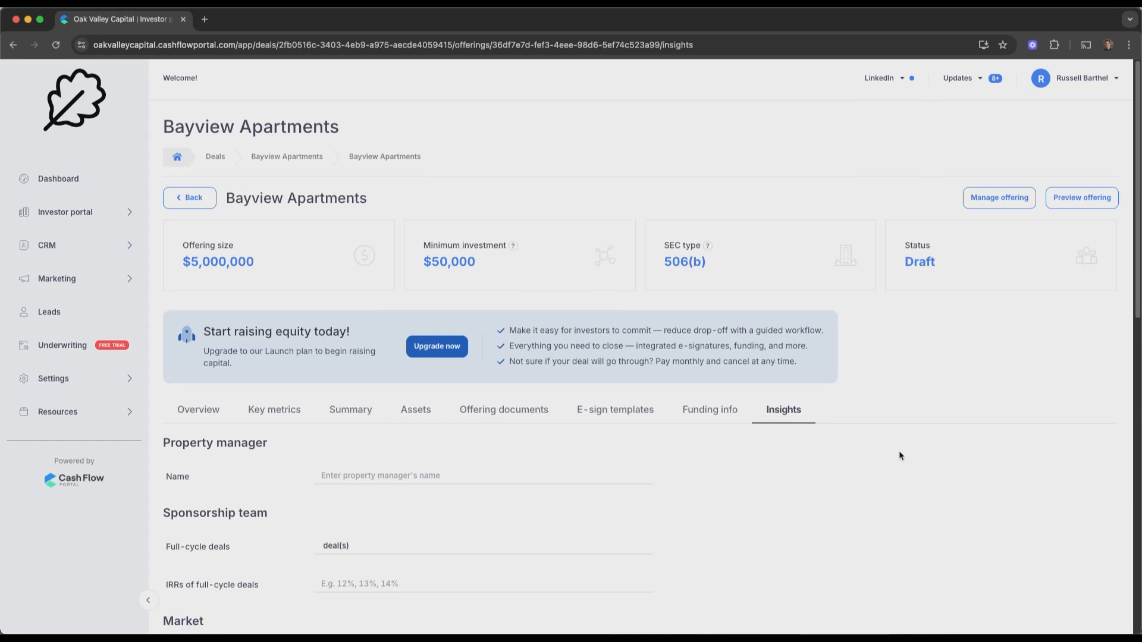
pyautogui.scroll(-3, 900, 454)
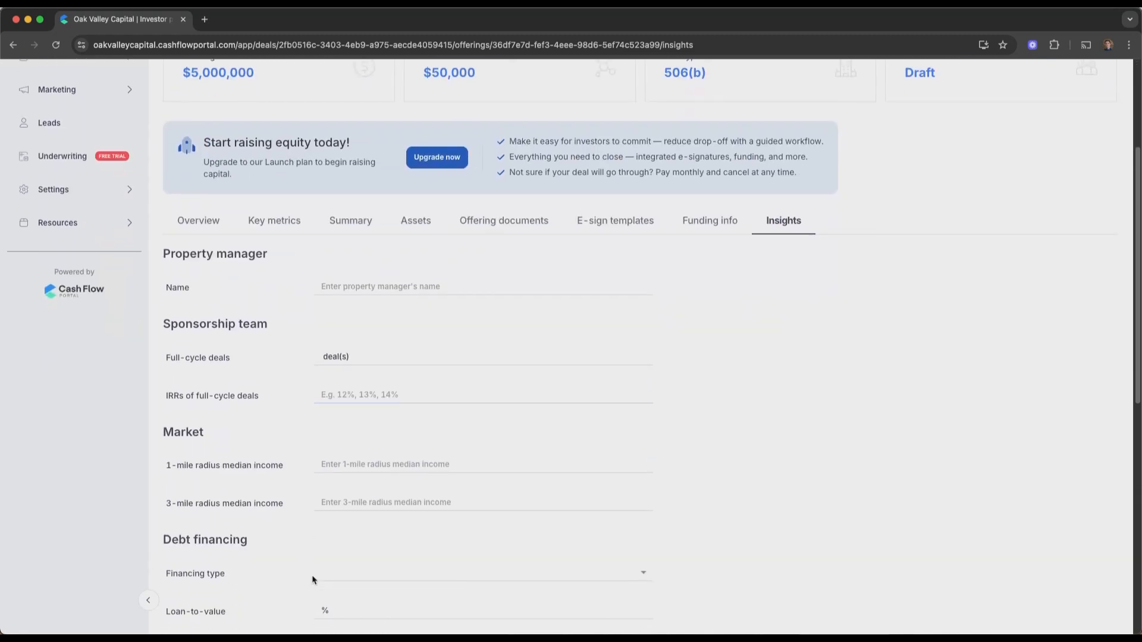
pyautogui.scroll(-3, 339, 536)
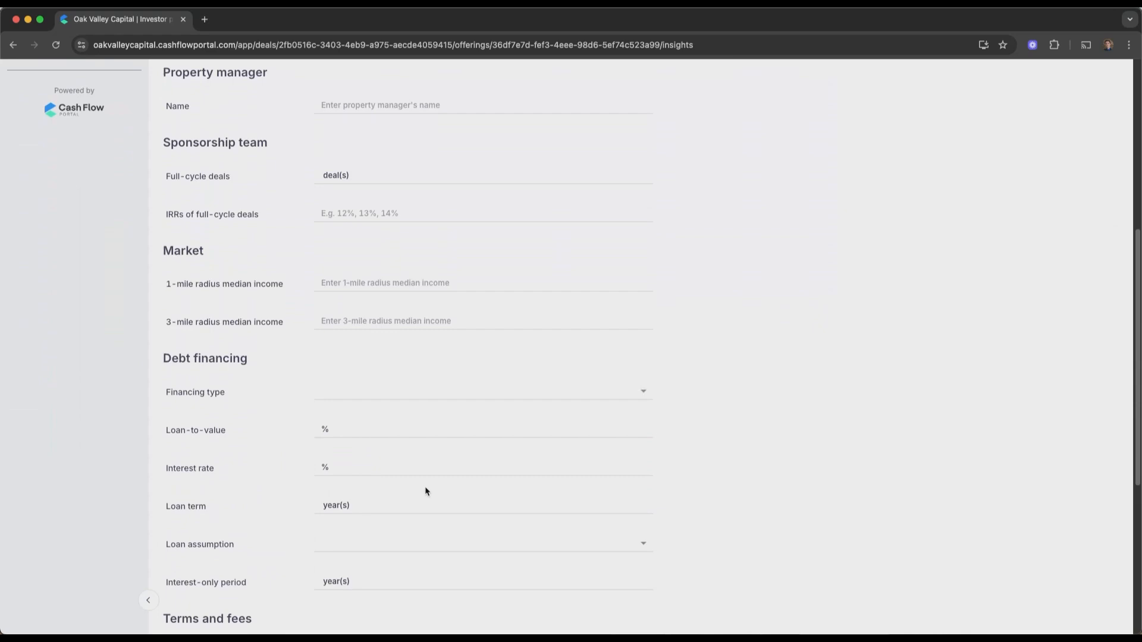
pyautogui.scroll(3, 410, 535)
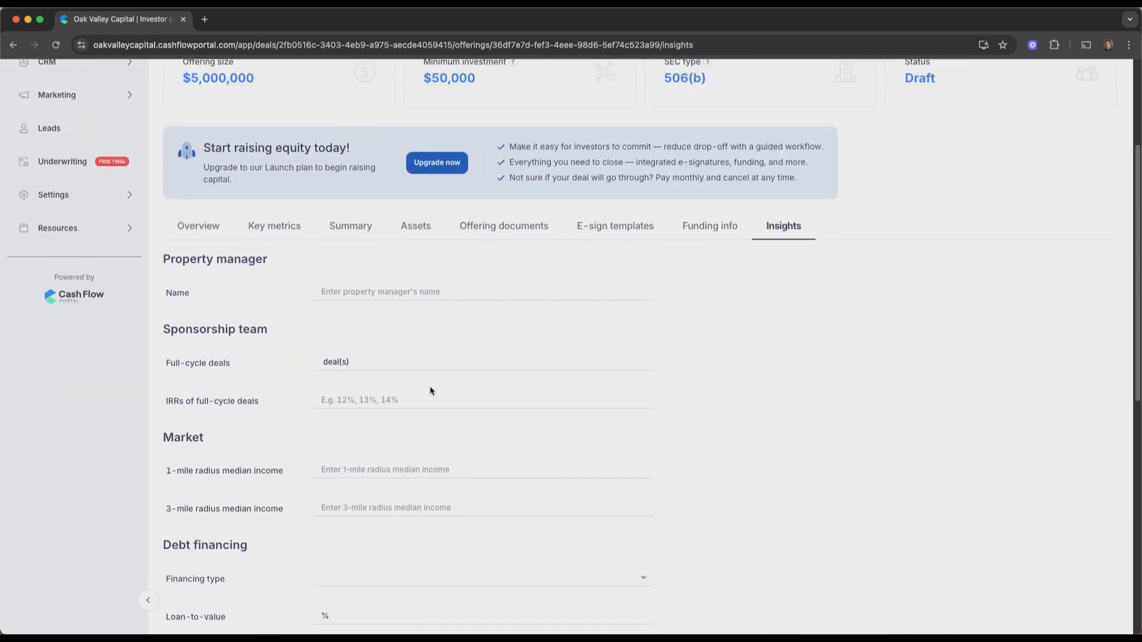
pyautogui.scroll(3, 433, 406)
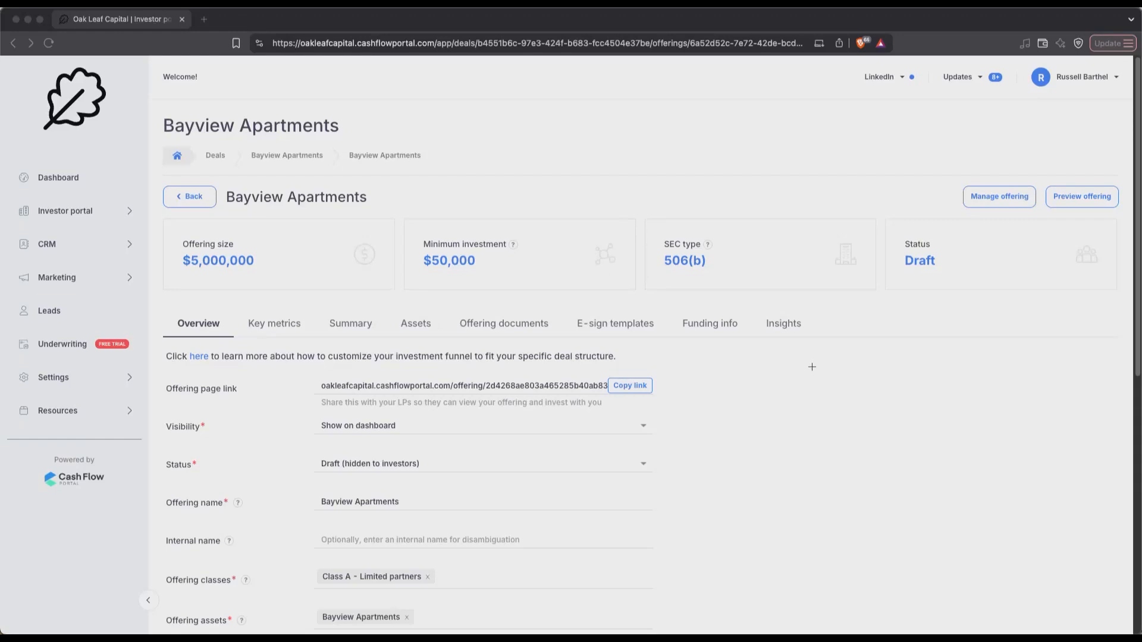
# Change the offering status from Draft to Open to investment and save it
pyautogui.click(421, 472)
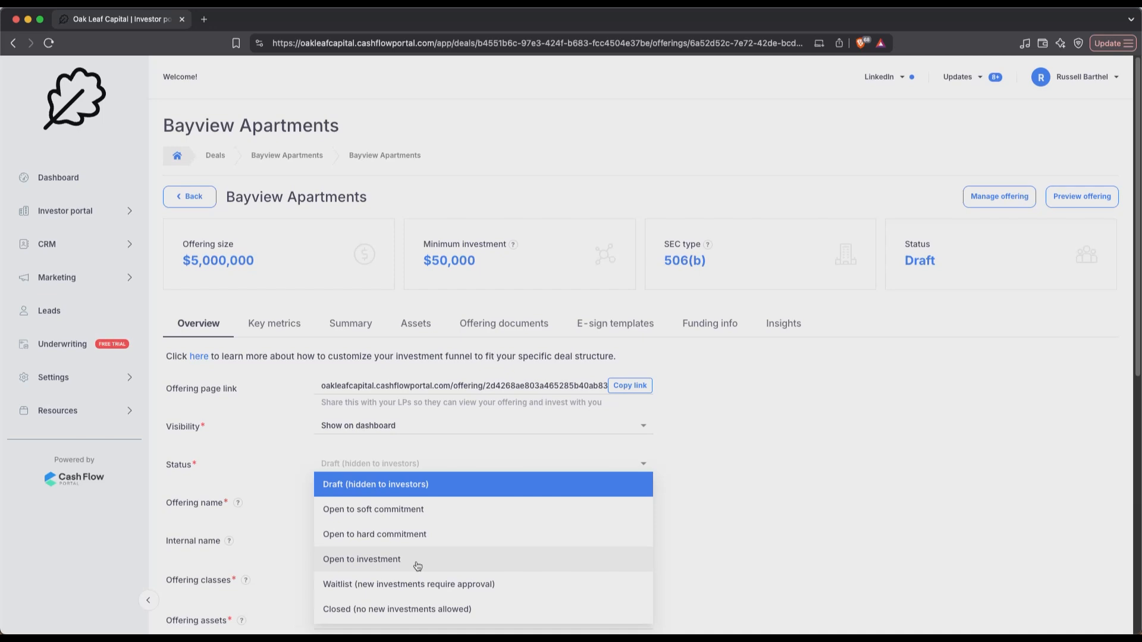
pyautogui.click(734, 415)
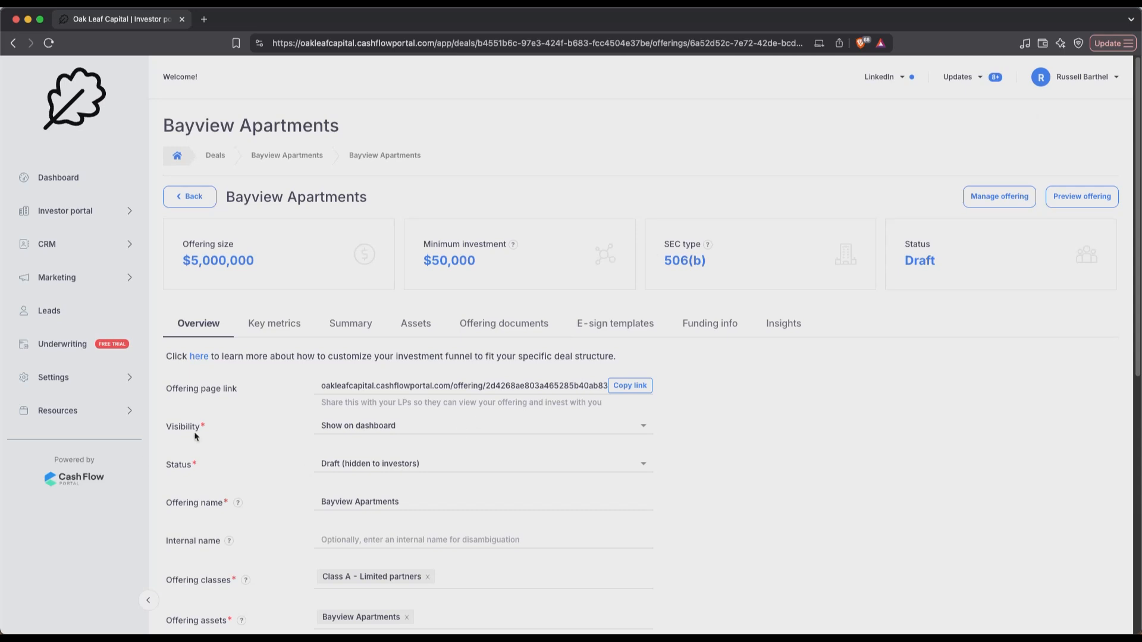
pyautogui.click(433, 469)
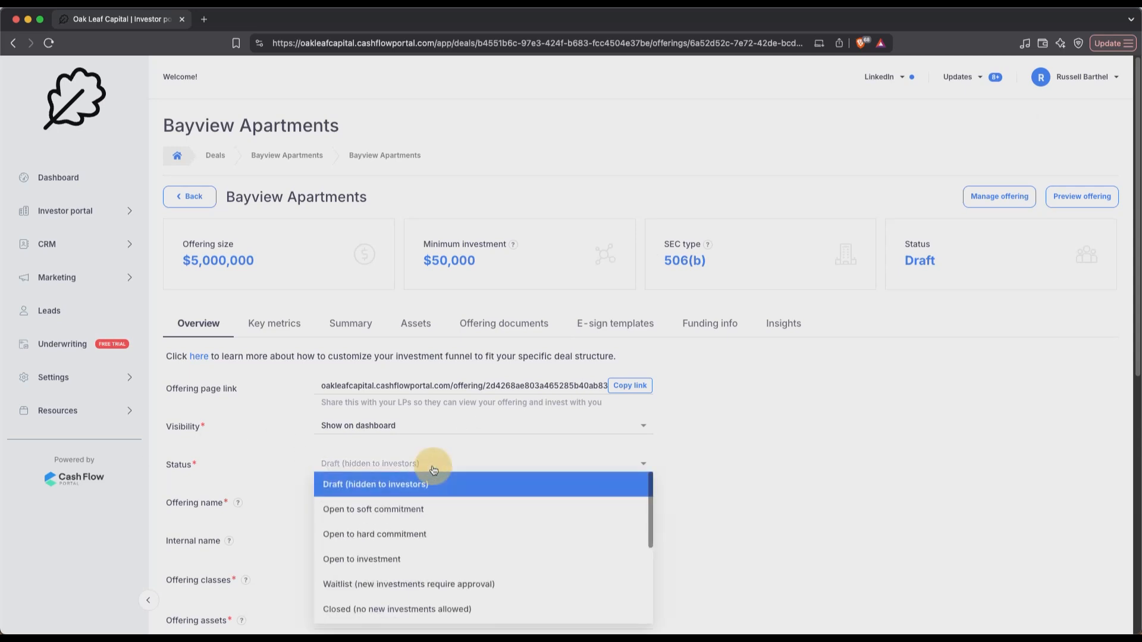
pyautogui.click(362, 559)
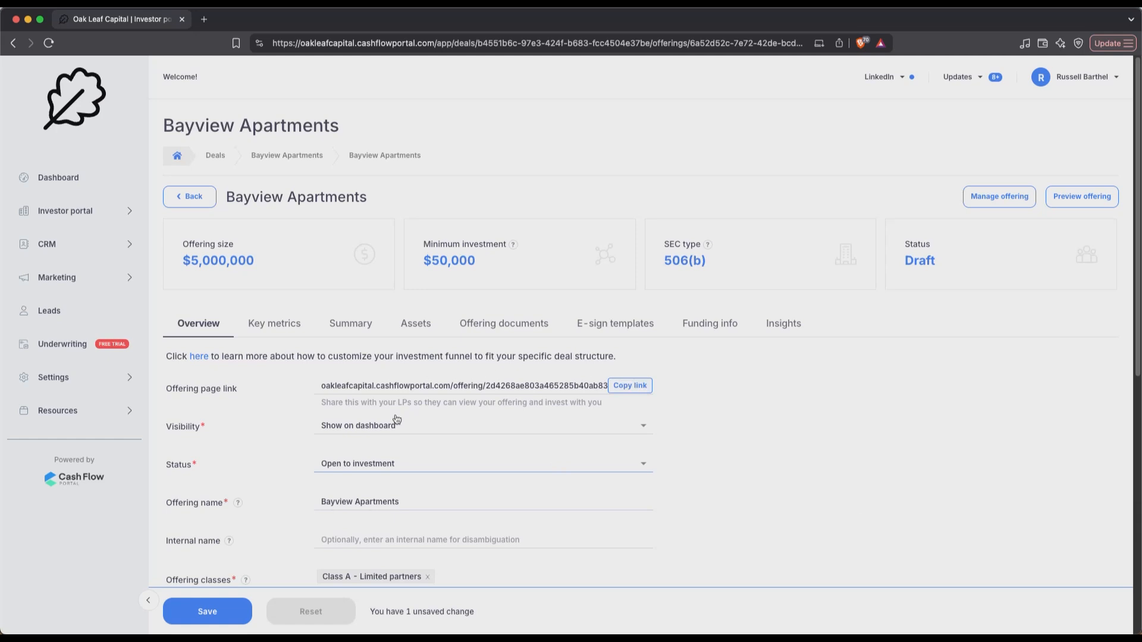
pyautogui.click(245, 602)
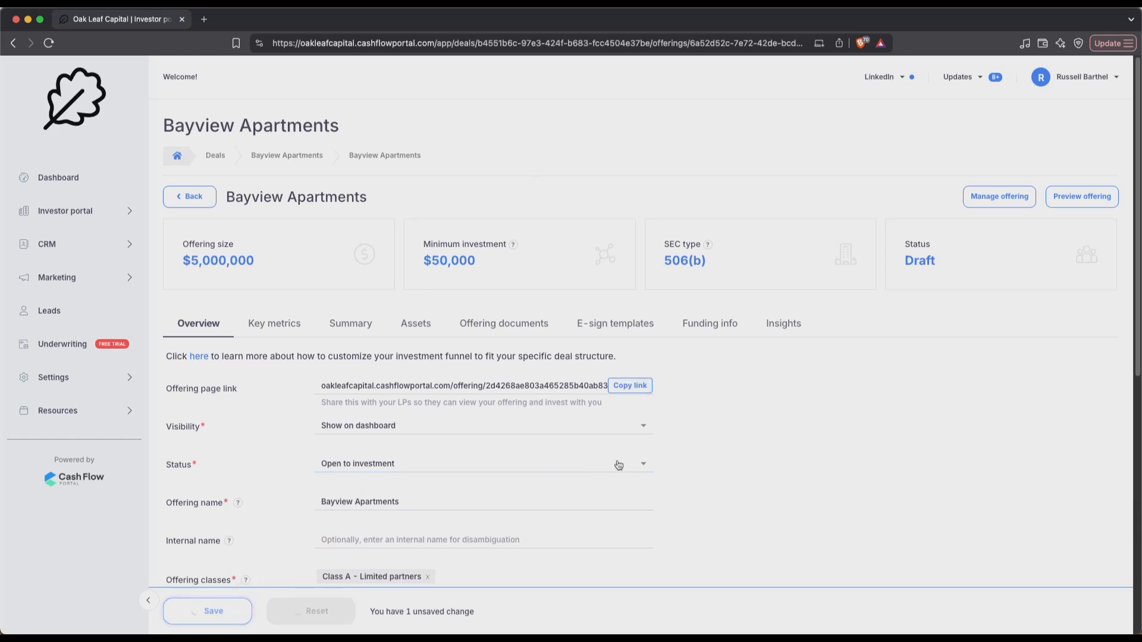
# Copy the public offering page link, briefly checking the marketing options
pyautogui.click(635, 394)
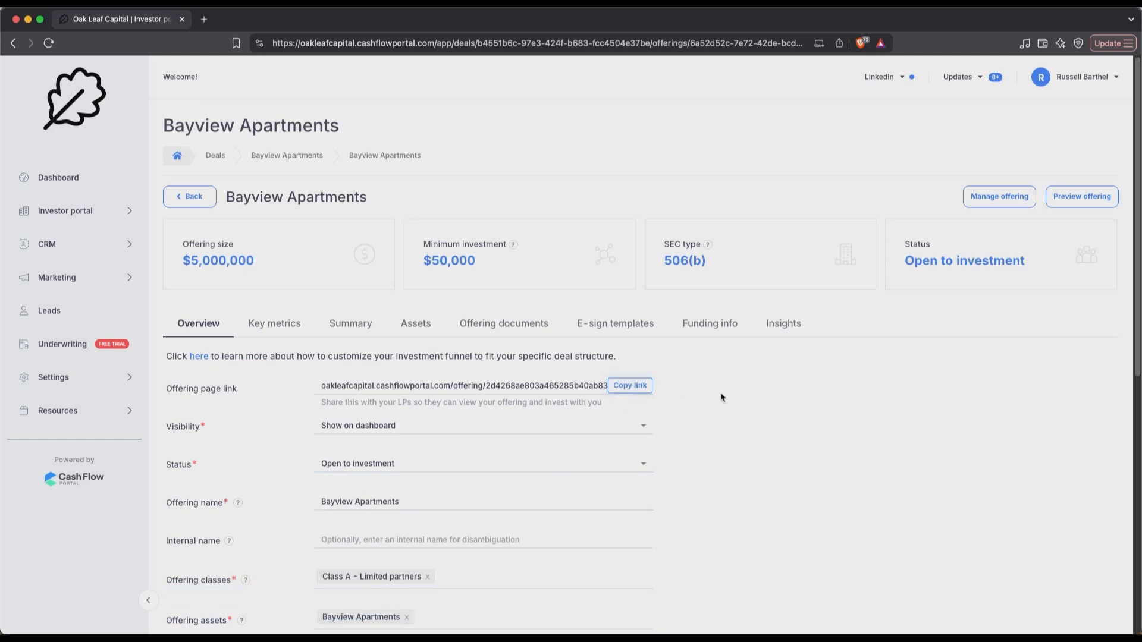
pyautogui.click(80, 279)
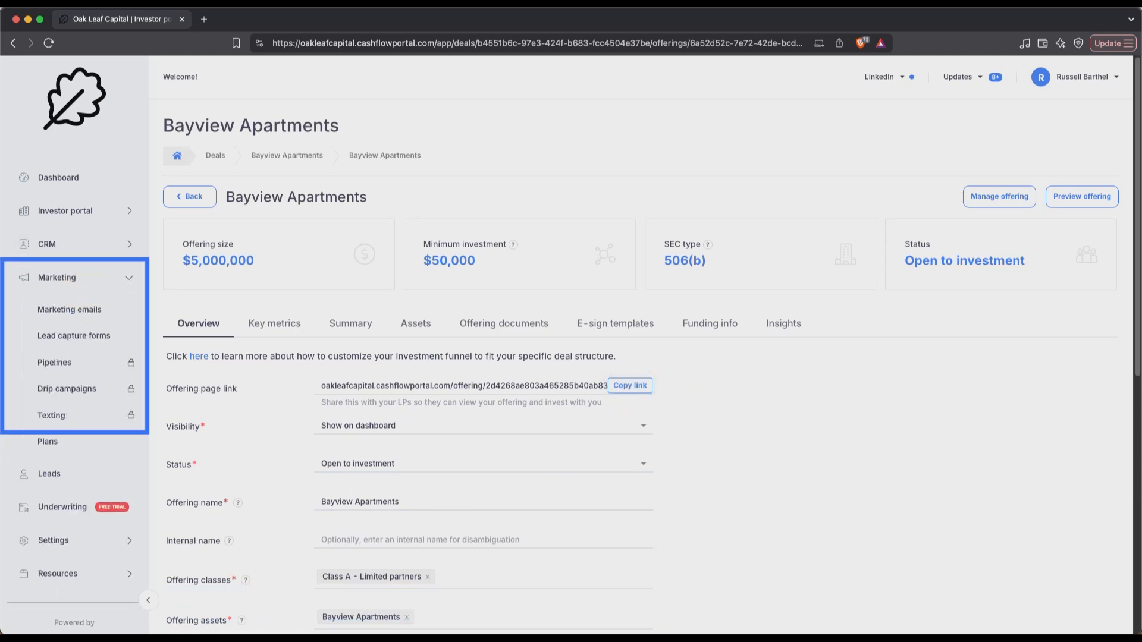
pyautogui.click(48, 279)
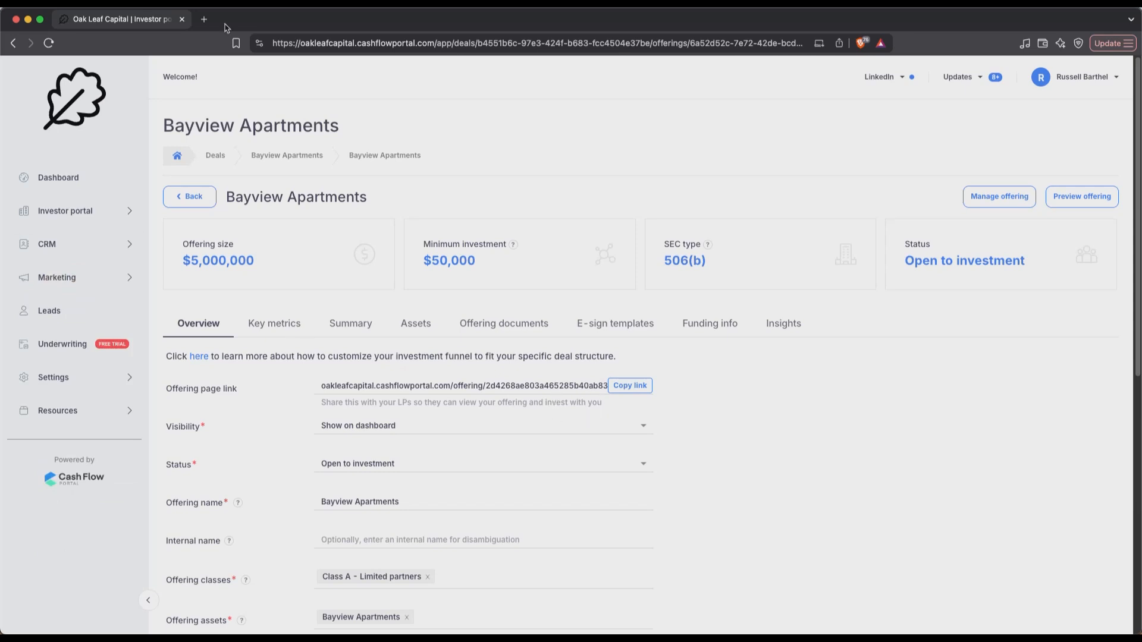
pyautogui.click(204, 19)
# Load the public offering page, review its $50,000 minimum and 506(b) equity terms, then choose Invest now
pyautogui.write('https://oakleafcapital.cashflowportal.com/offering/2d4268ae803a465285b40ab8322303cd')
pyautogui.press('Return')
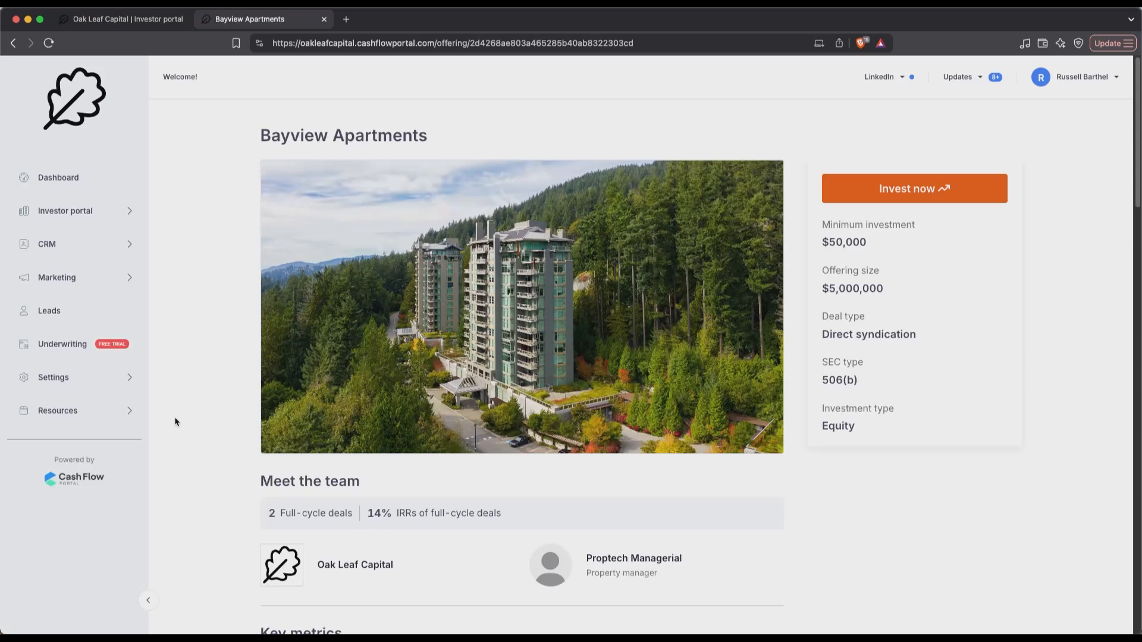
pyautogui.scroll(-2, 231, 478)
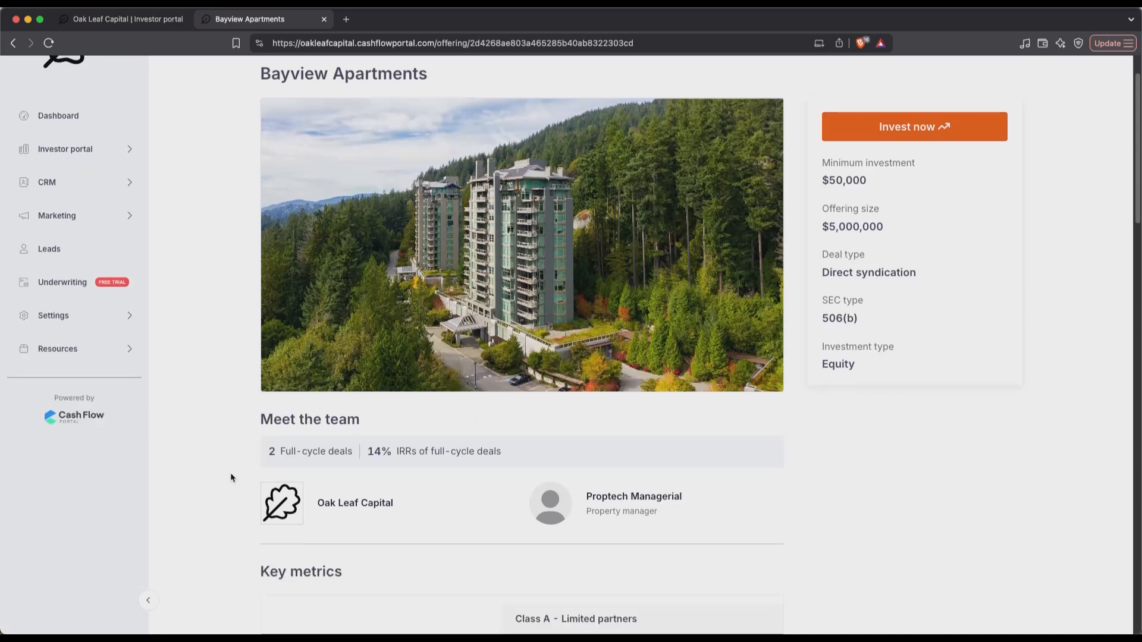
pyautogui.scroll(-7, 232, 477)
pyautogui.scroll(-10, 492, 444)
pyautogui.scroll(-6, 491, 447)
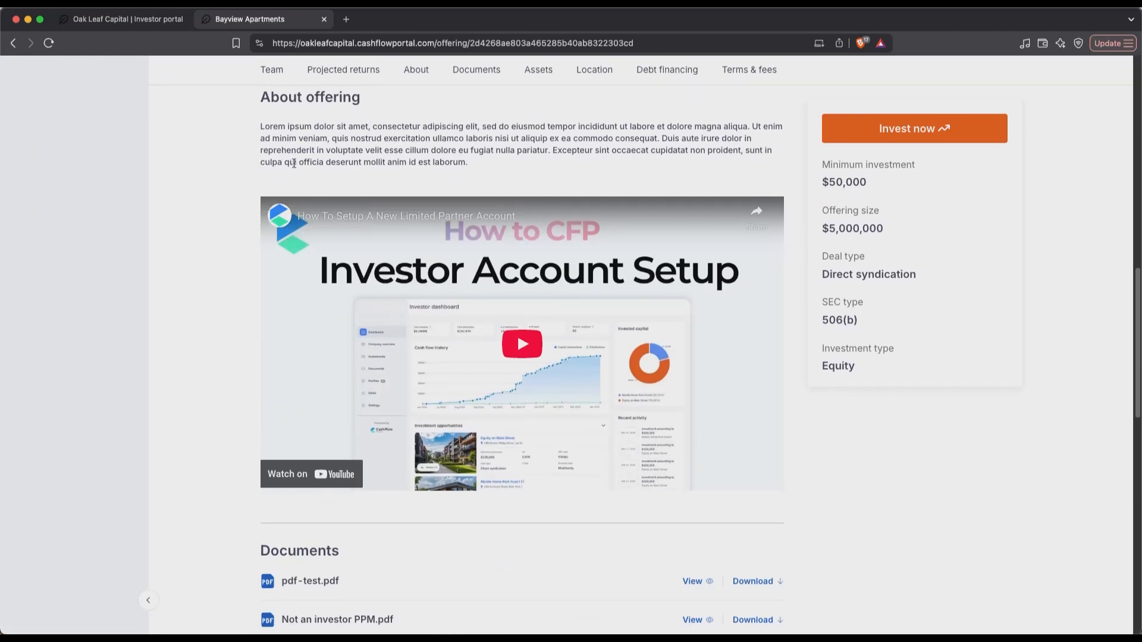
pyautogui.scroll(-7, 234, 476)
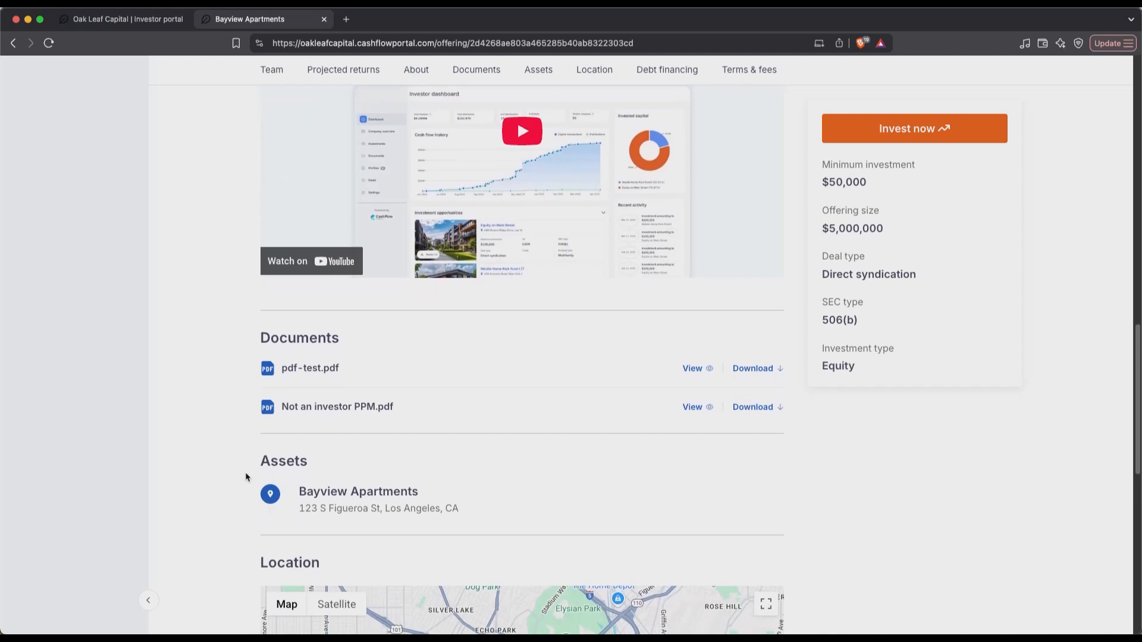
pyautogui.scroll(-9, 246, 477)
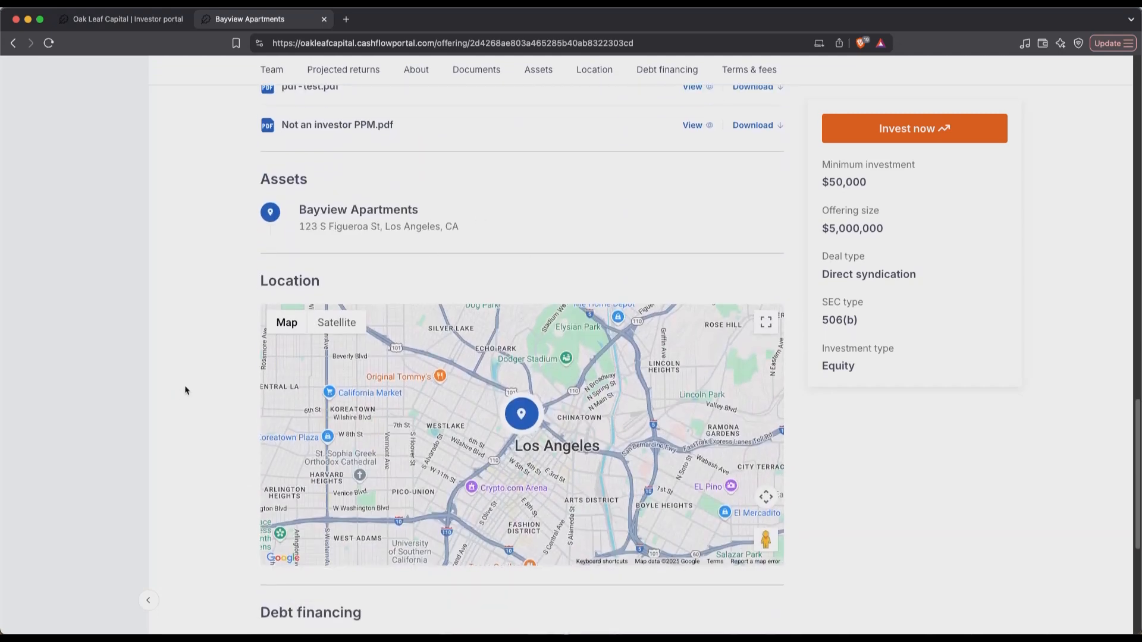
pyautogui.scroll(-10, 185, 390)
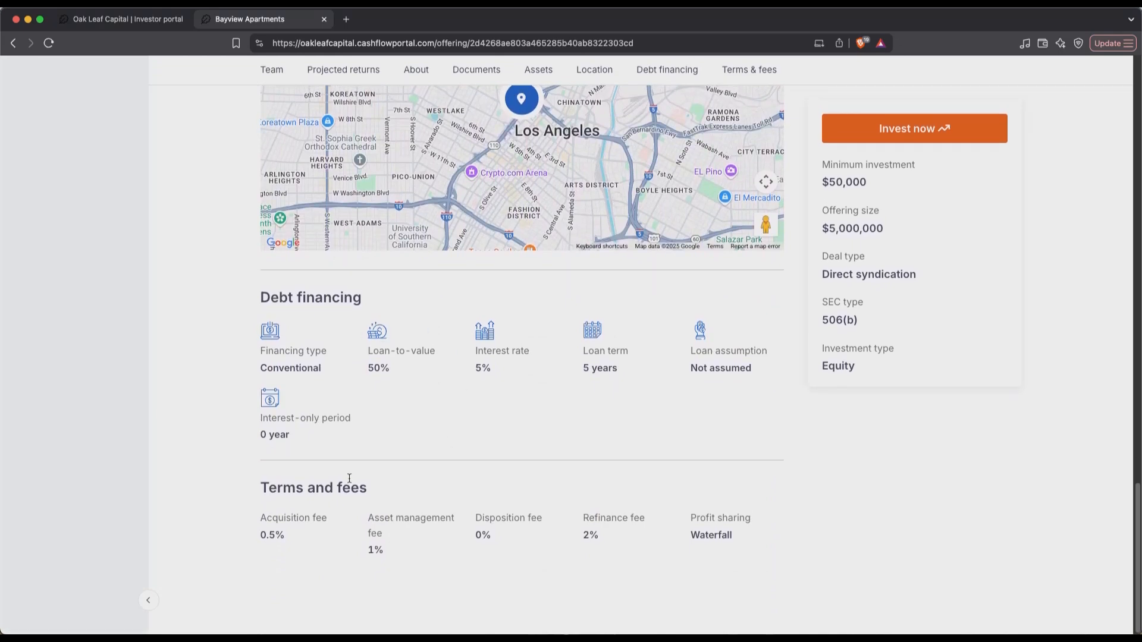
pyautogui.scroll(20, 350, 478)
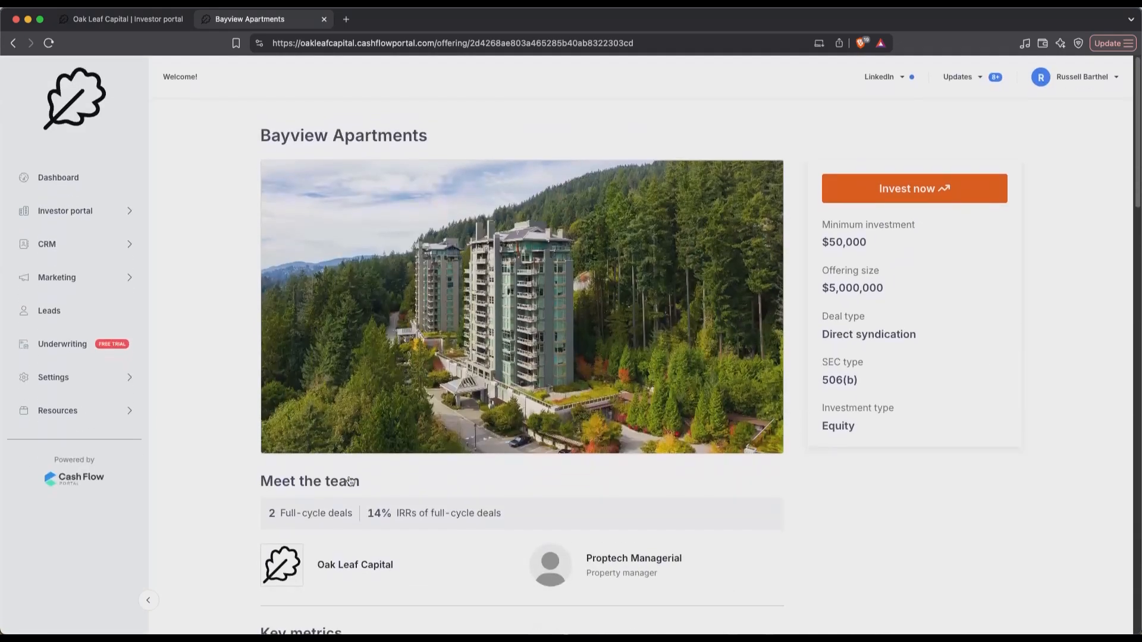
pyautogui.click(952, 198)
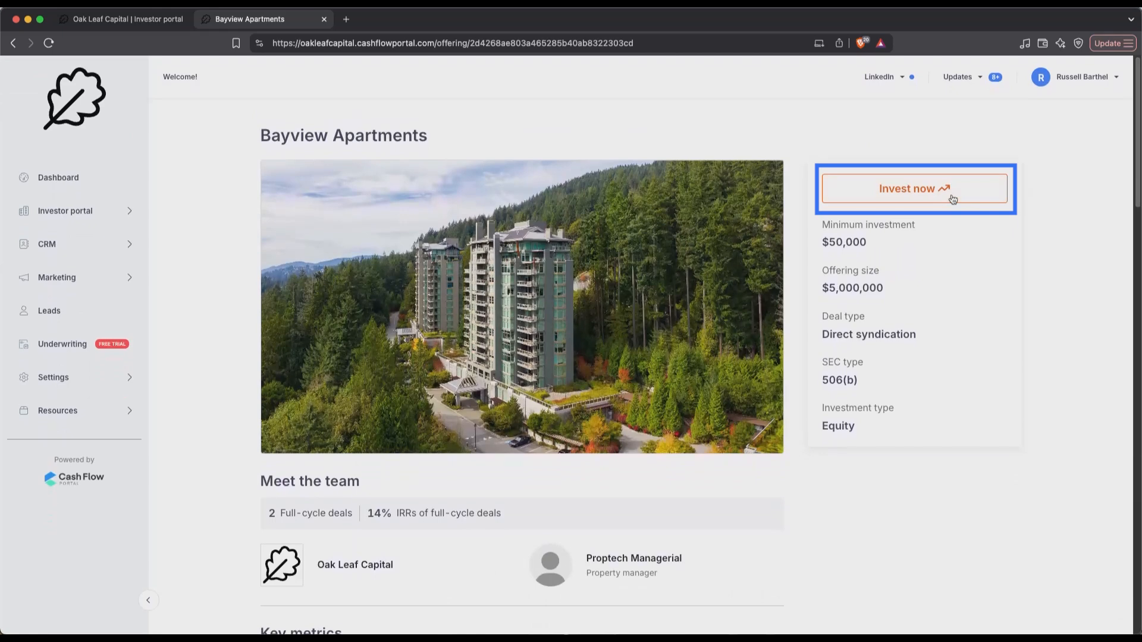